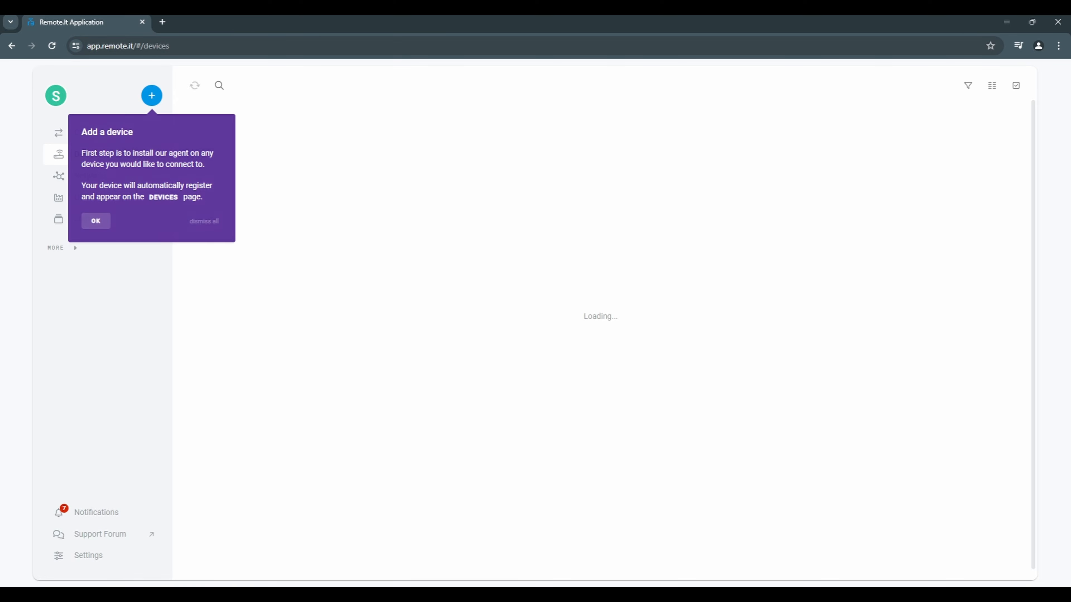
Step: Open the 'What do you want to connect to?' add-device page from the + button
left_click(131, 147)
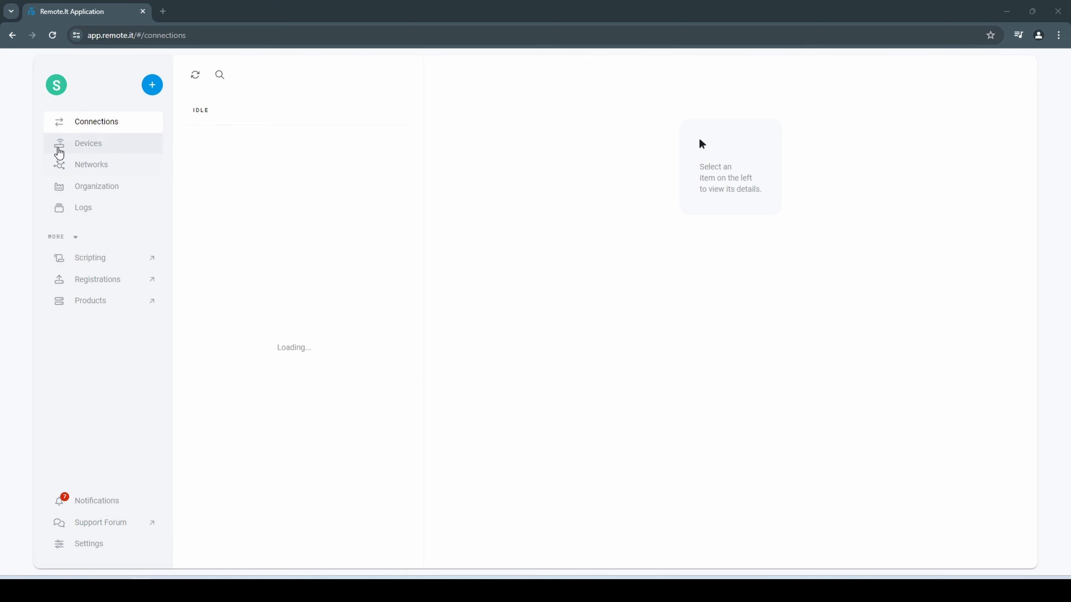
left_click(150, 87)
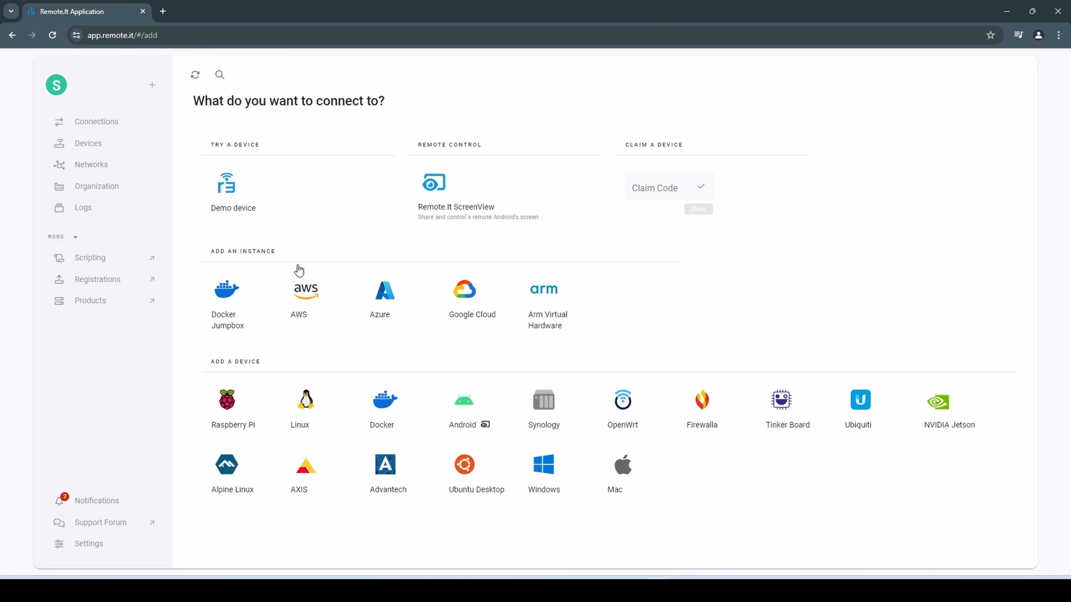
left_click(101, 126)
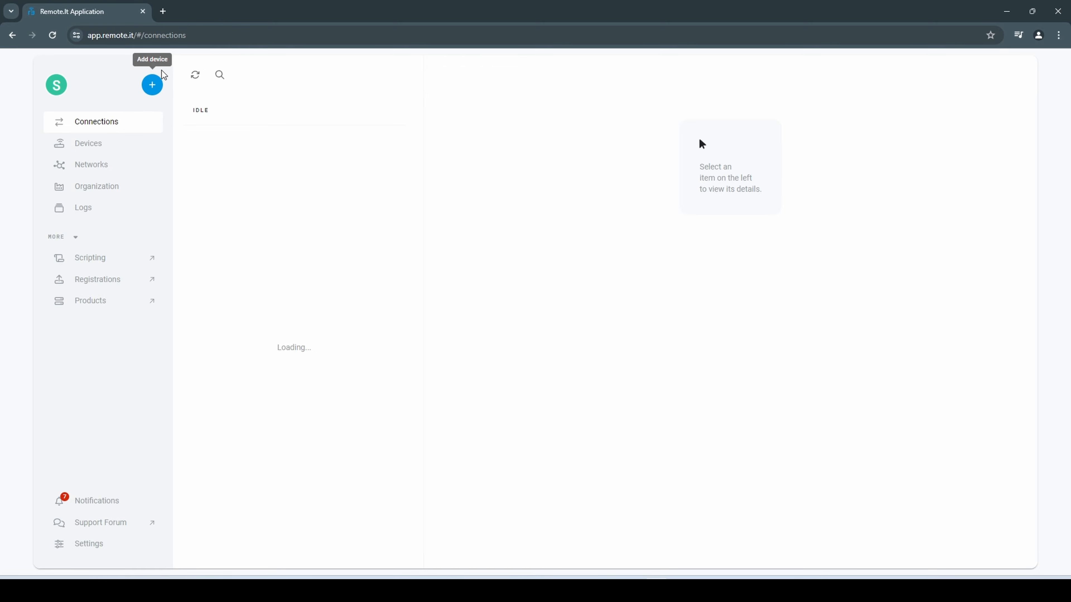
left_click(155, 87)
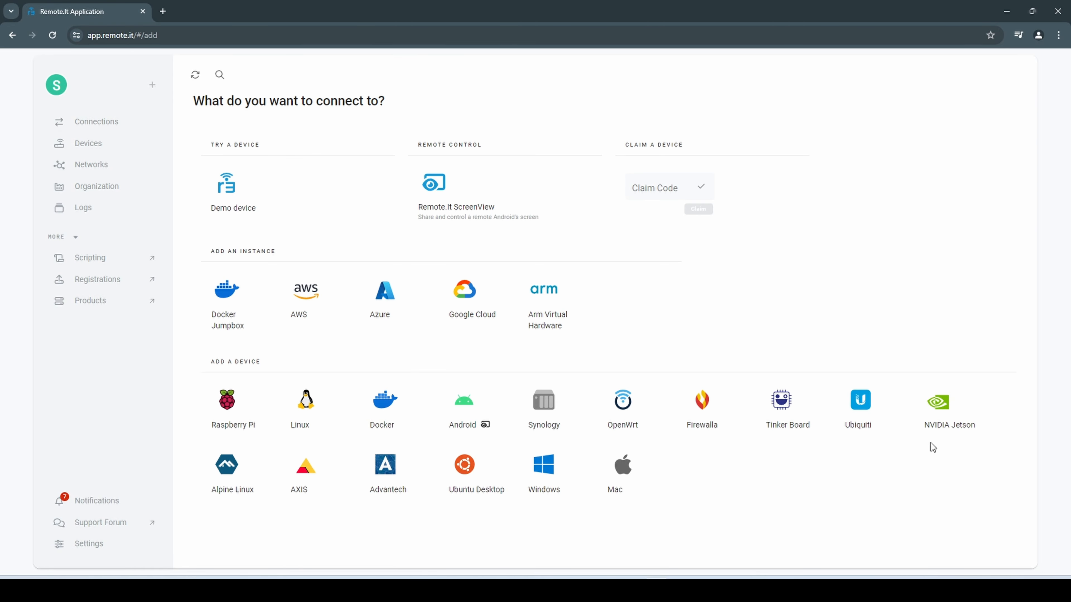
Step: Choose Raspberry Pi, copy its registration command, and bring up the Pi's terminal
left_click(236, 427)
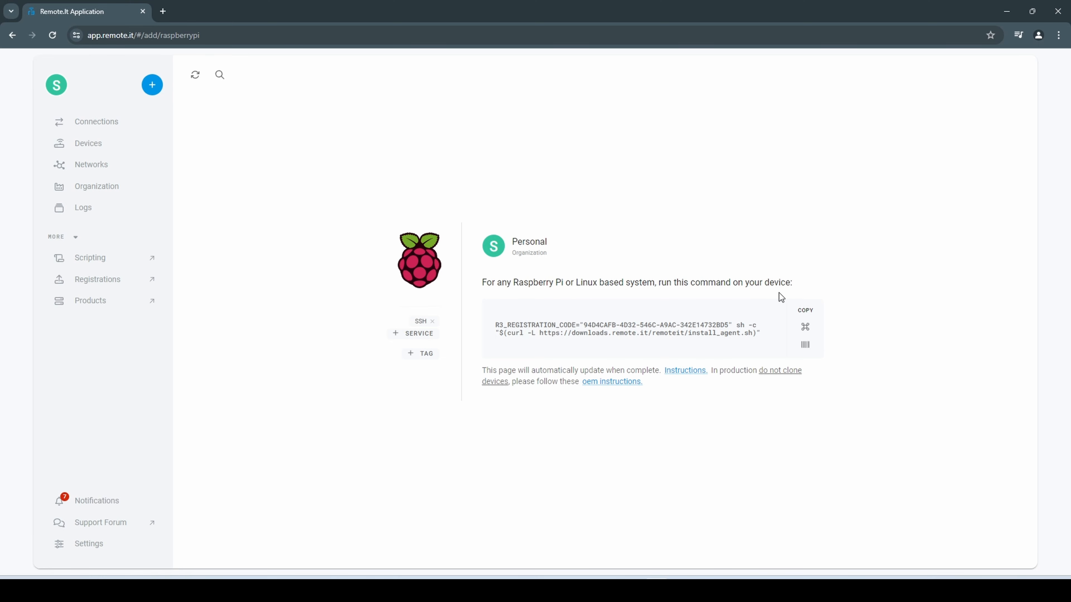
left_click_drag(496, 326, 785, 337)
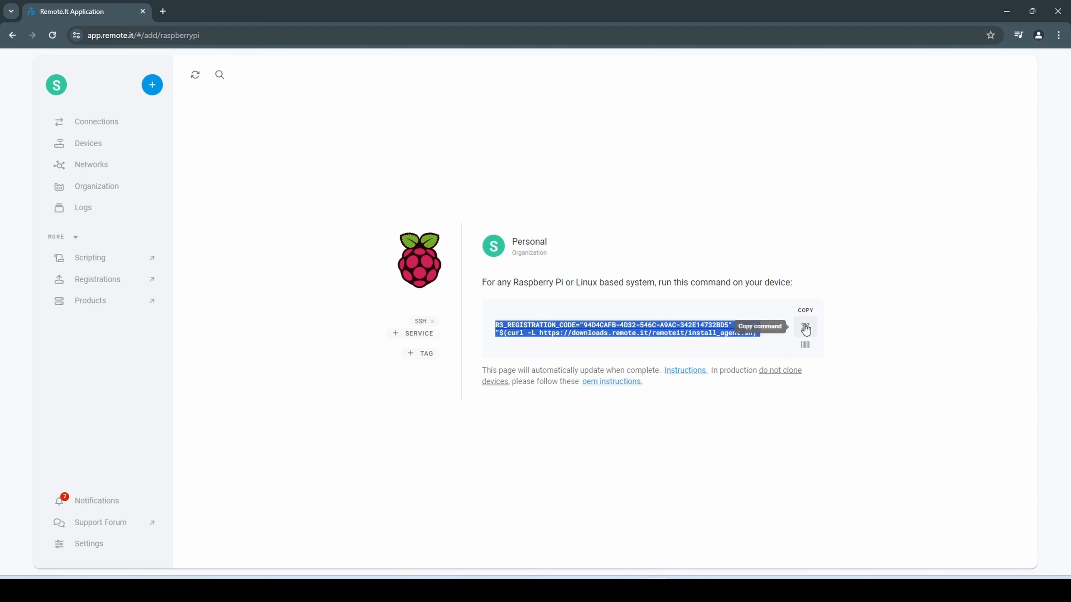
left_click(807, 345)
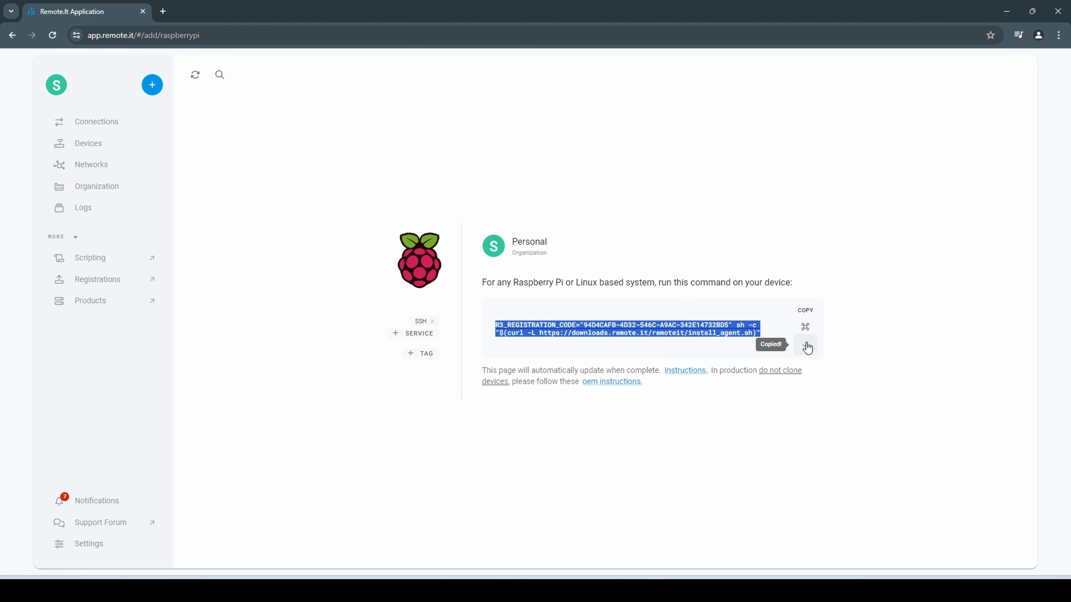
left_click(582, 589)
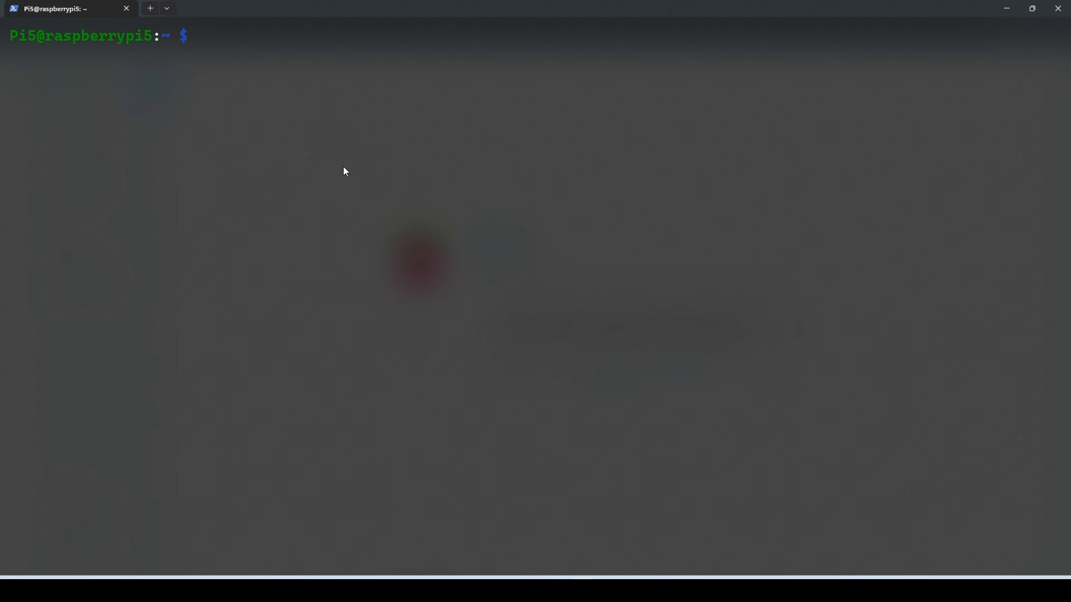
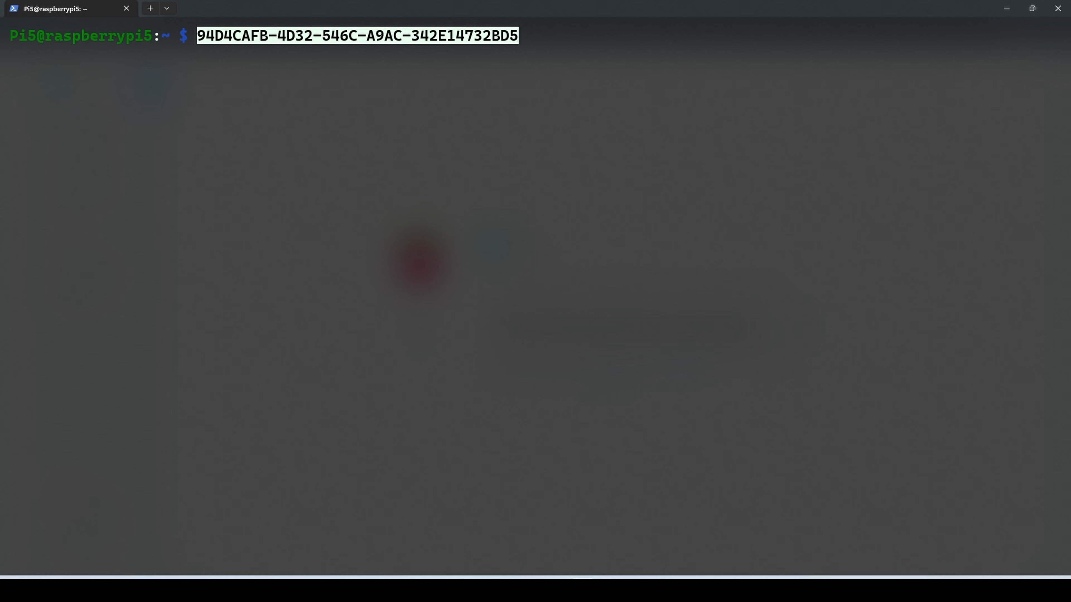
Step: Replace the pasted registration code with the full Remote.It install command and run it on the Pi
left_click(657, 590)
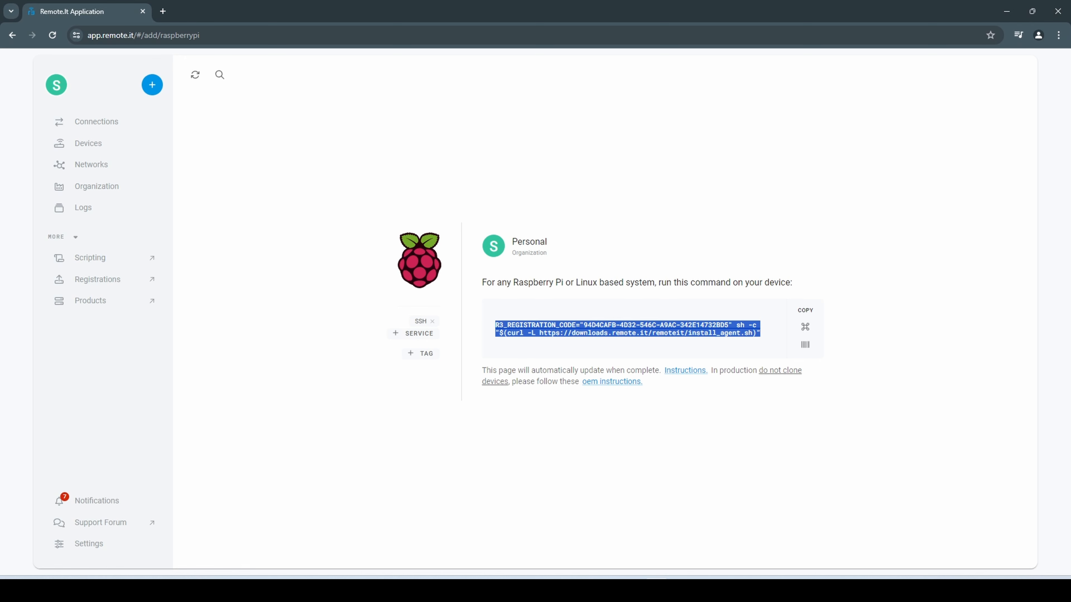
left_click(806, 328)
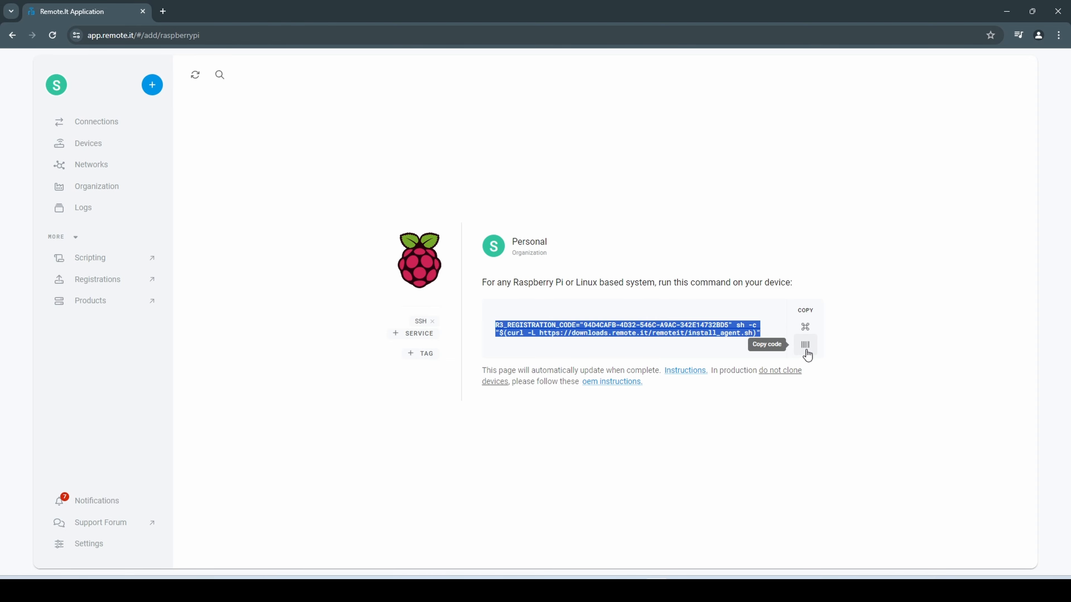
left_click(582, 590)
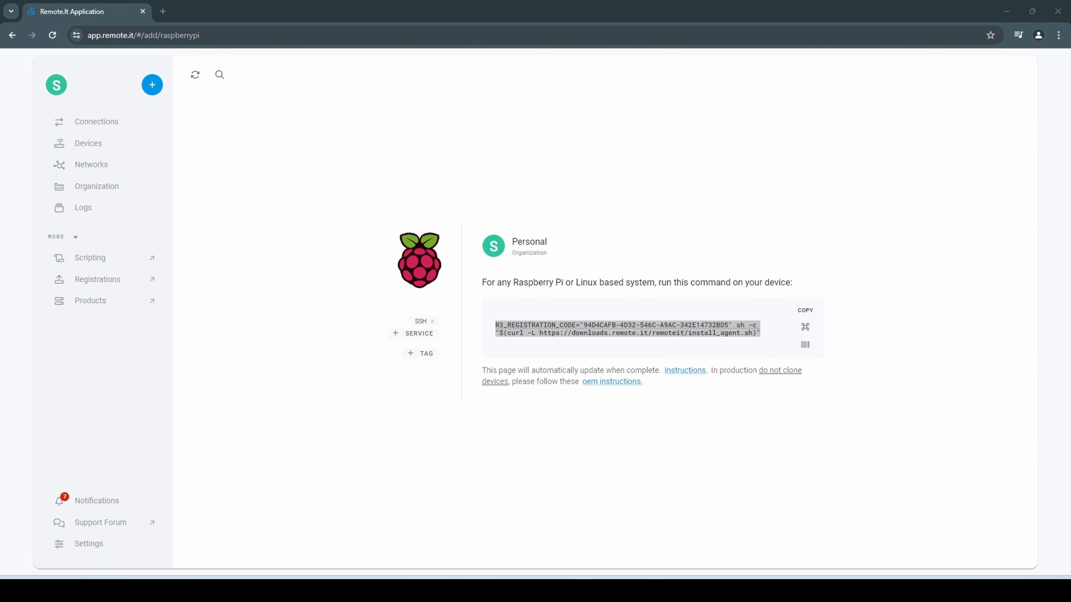
key("BackSpace")
key("BackSpace")
key("BackSpace")
key("BackSpace")
key("BackSpace")
key("BackSpace")
key("BackSpace")
key("BackSpace")
key("BackSpace")
key("BackSpace")
key("BackSpace")
key("BackSpace")
key("BackSpace")
key("BackSpace")
key("BackSpace")
key("BackSpace")
key("BackSpace")
key("BackSpace")
key("BackSpace")
key("BackSpace")
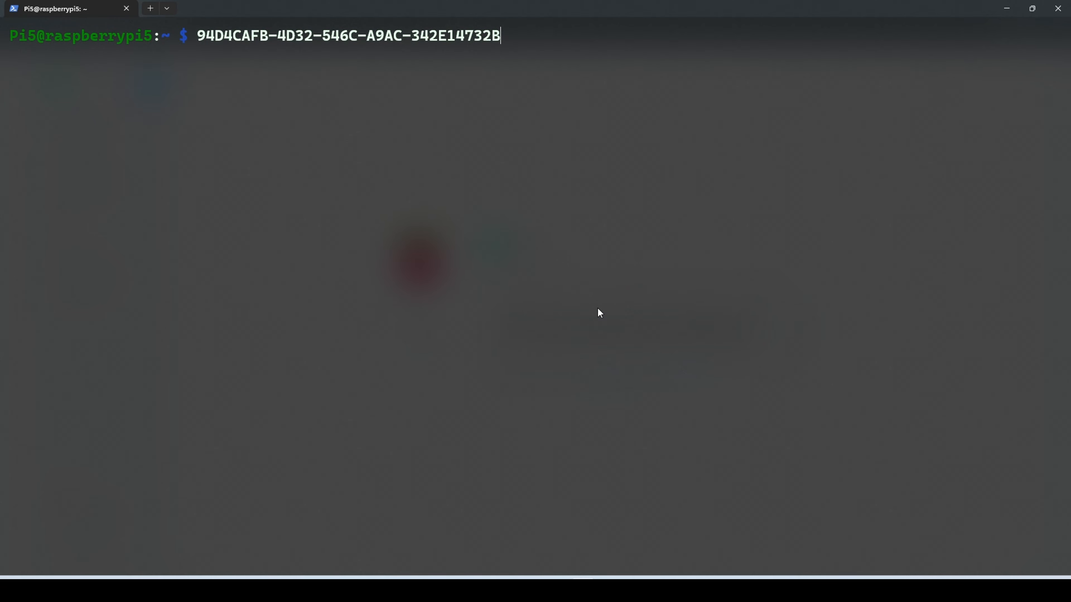
key("BackSpace")
key("BackSpace")
key("BackSpace")
key("BackSpace")
key("BackSpace")
key("BackSpace")
key("BackSpace")
key("BackSpace")
key("BackSpace")
key("BackSpace")
key("BackSpace")
key("BackSpace")
key("BackSpace")
key("BackSpace")
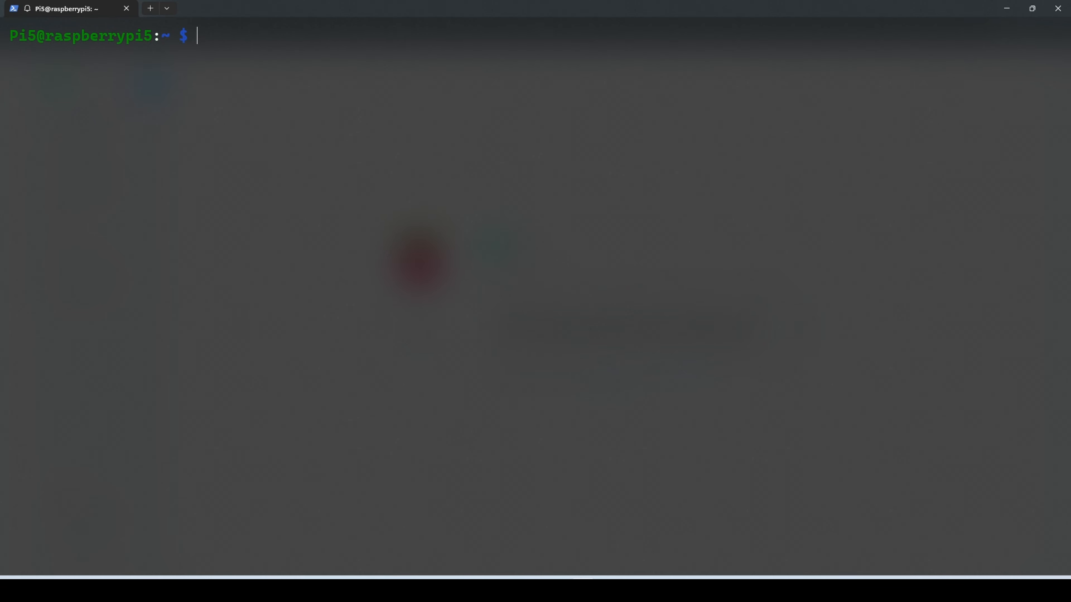
key("ctrl+v")
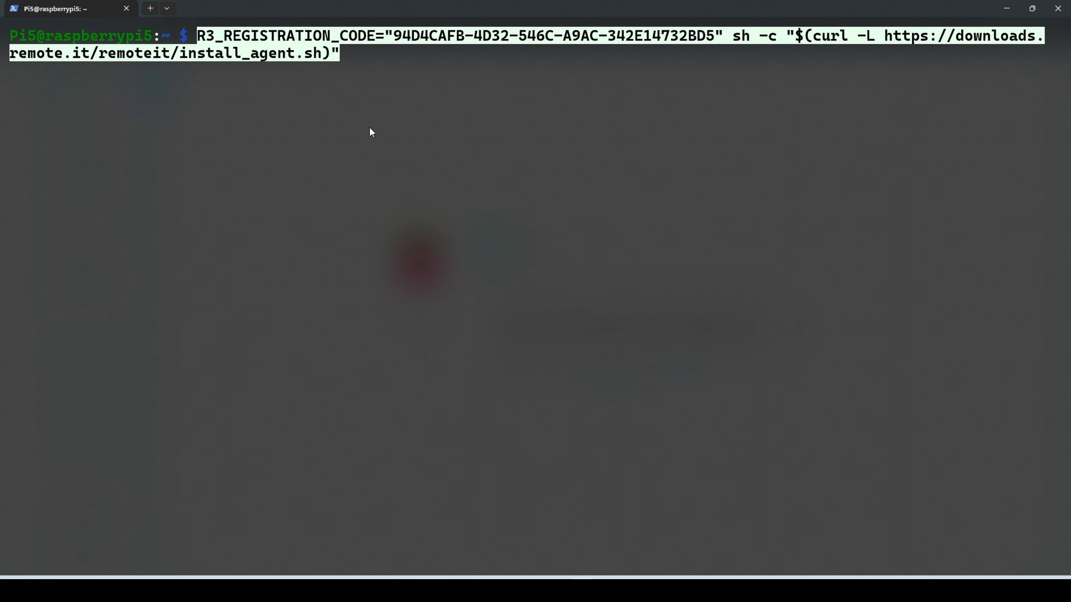
key("Return")
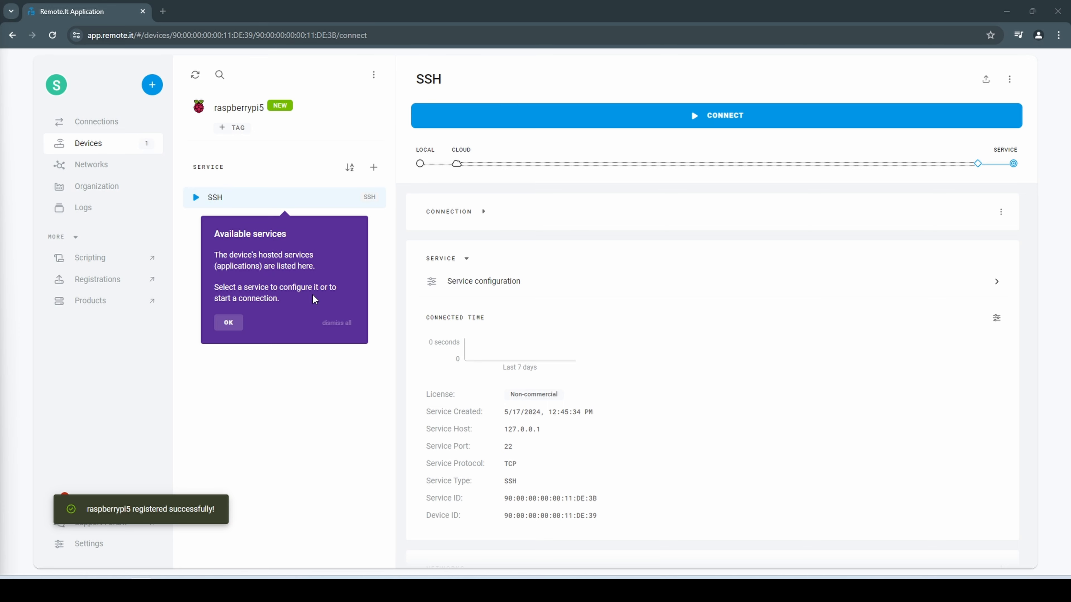
Step: Dismiss the available-services and starting-a-connection tips on the raspberrypi5 page
left_click(228, 323)
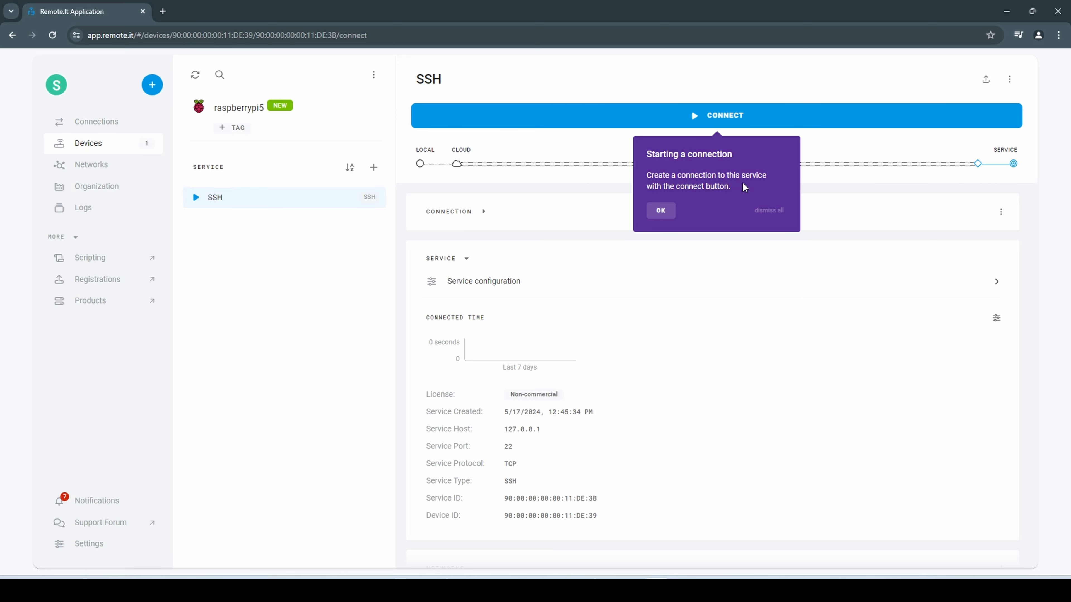
left_click(661, 211)
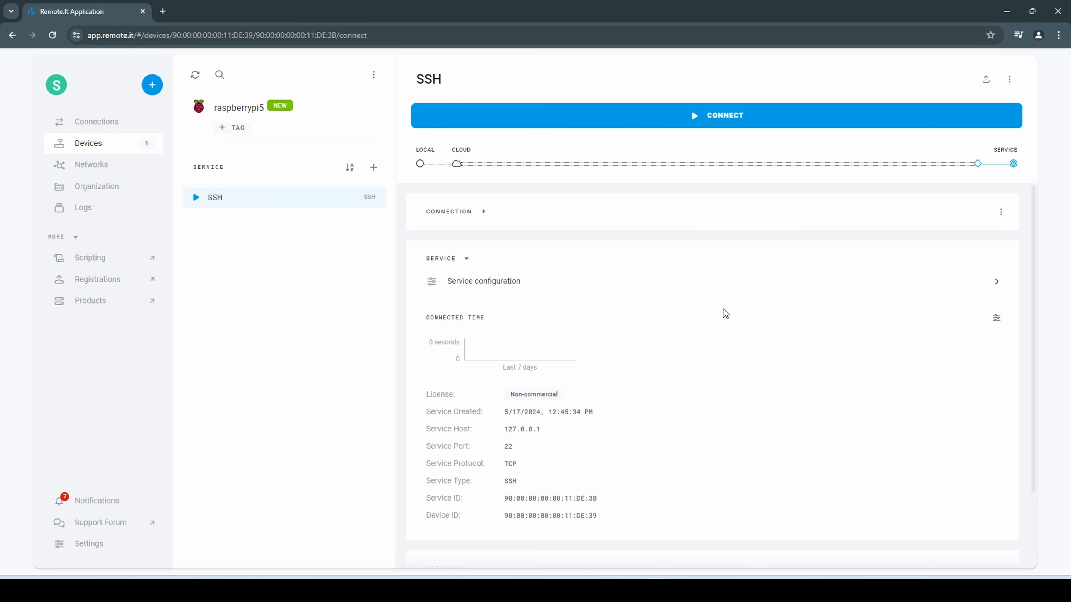
scroll(723, 310, "down", 3)
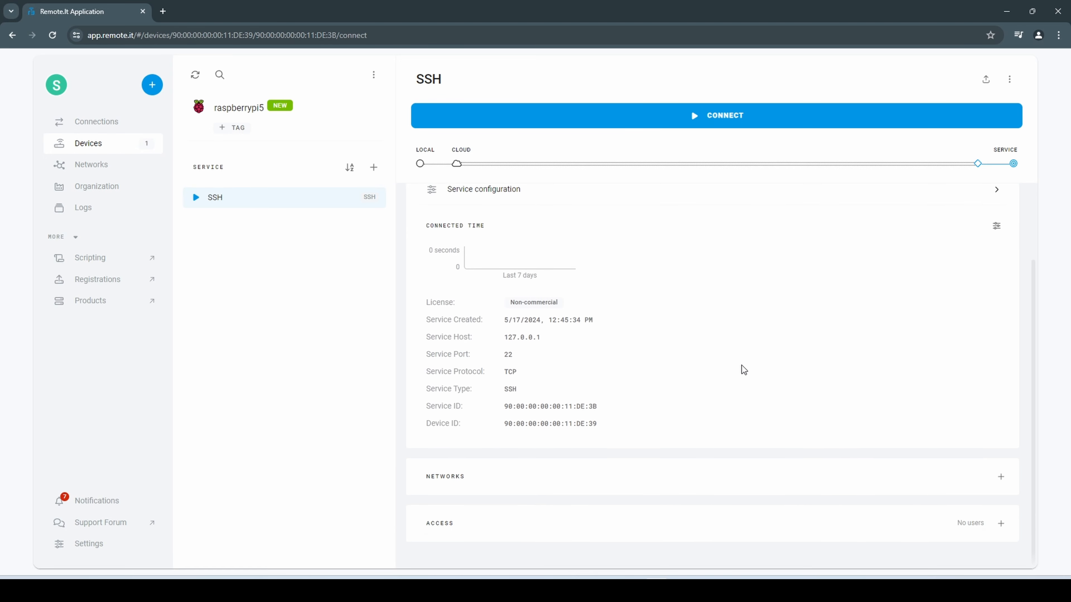
scroll(741, 365, "up", 3)
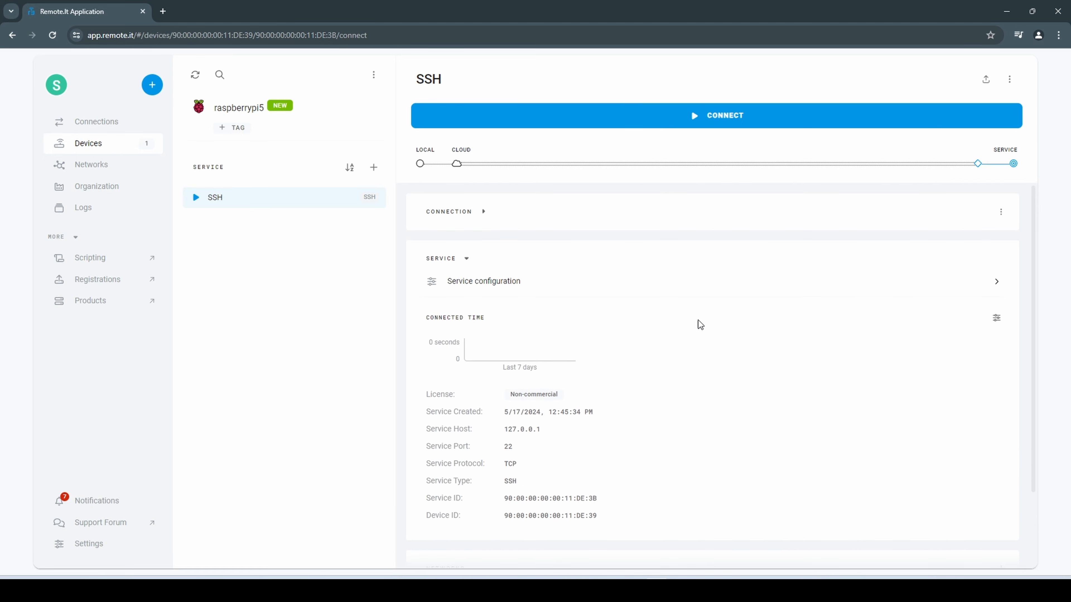
scroll(481, 300, "down", 3)
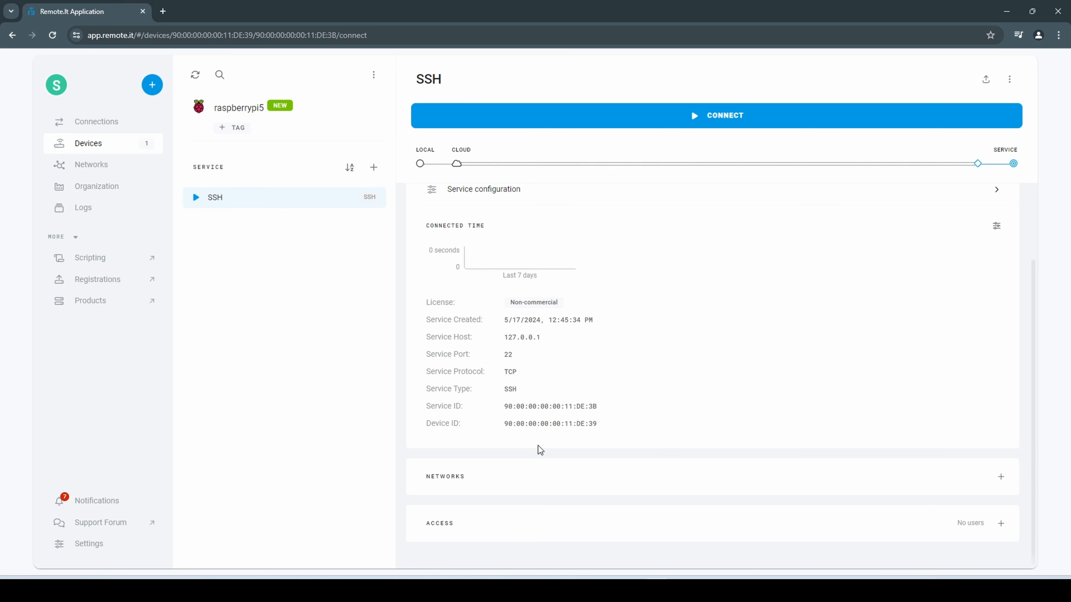
Step: Connect to raspberrypi5's SSH service, after briefly checking the network and connection-details options
left_click(1000, 477)
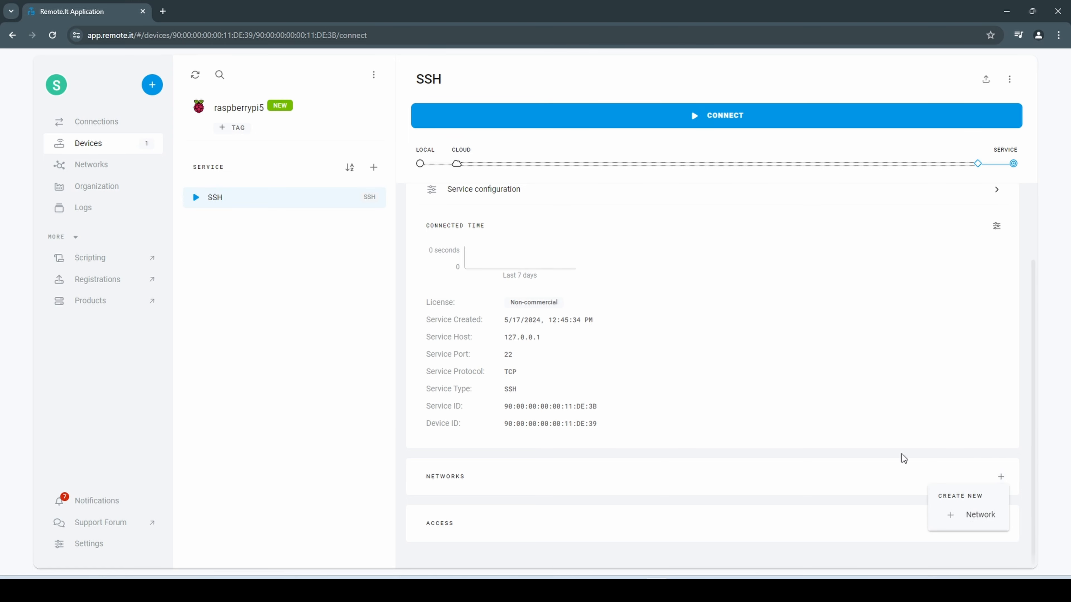
left_click(841, 398)
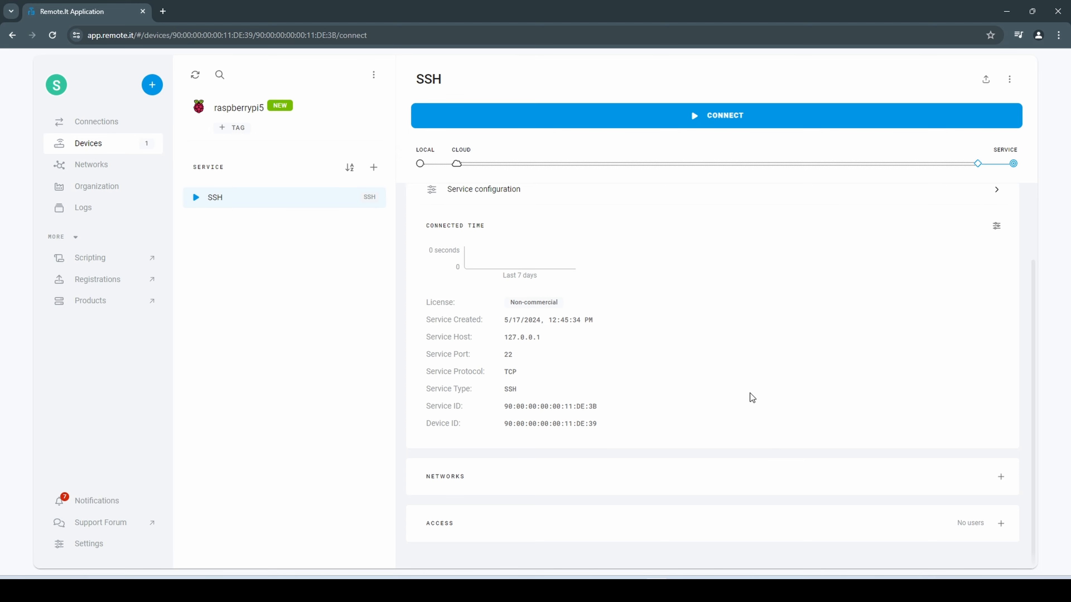
scroll(749, 393, "up", 2)
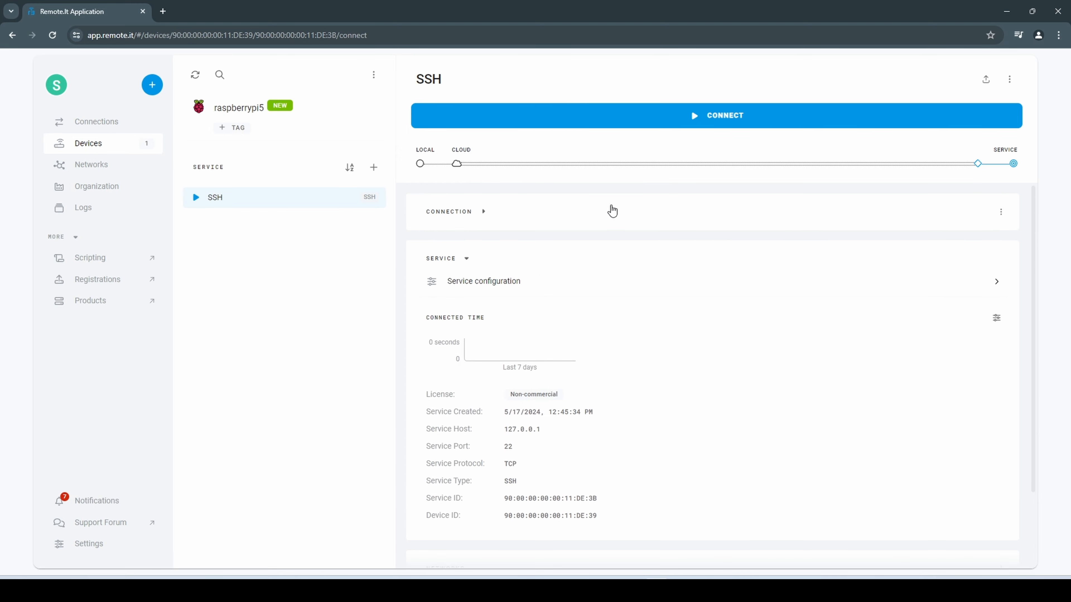
left_click(484, 213)
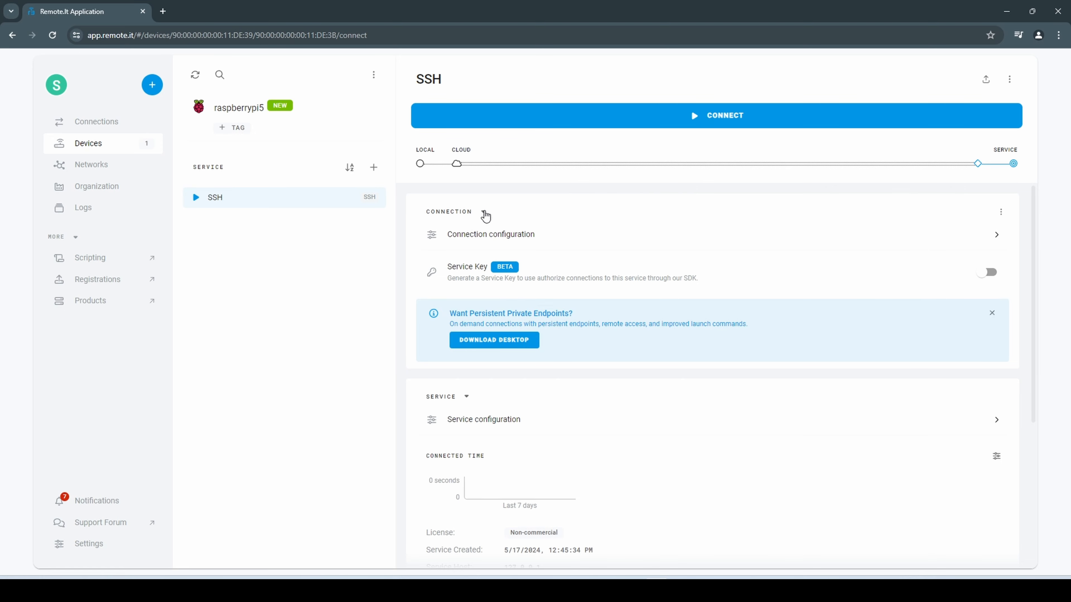
left_click(484, 213)
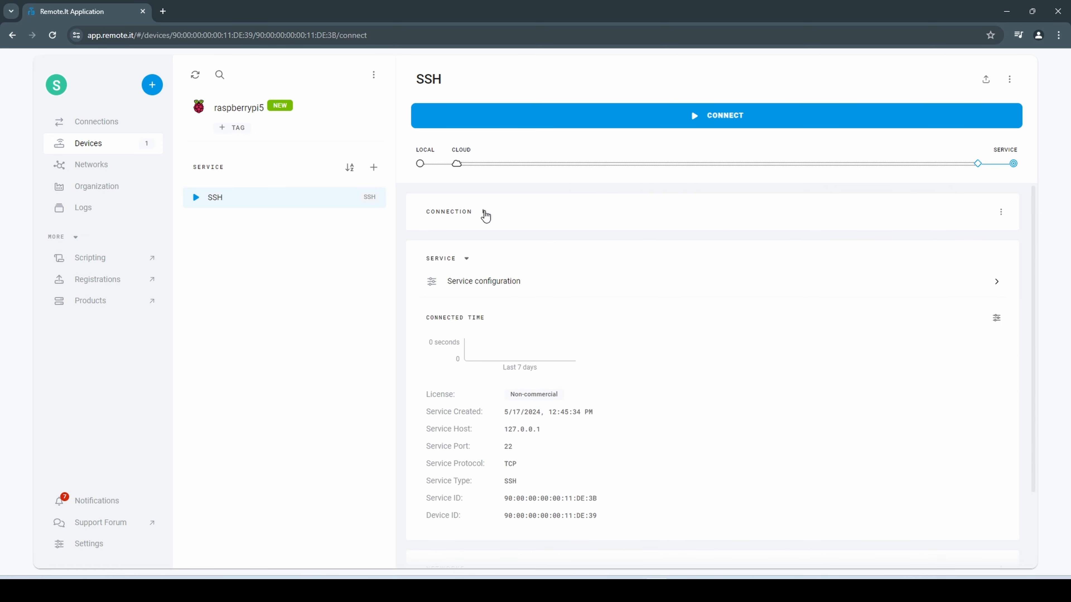
scroll(720, 340, "down", 2)
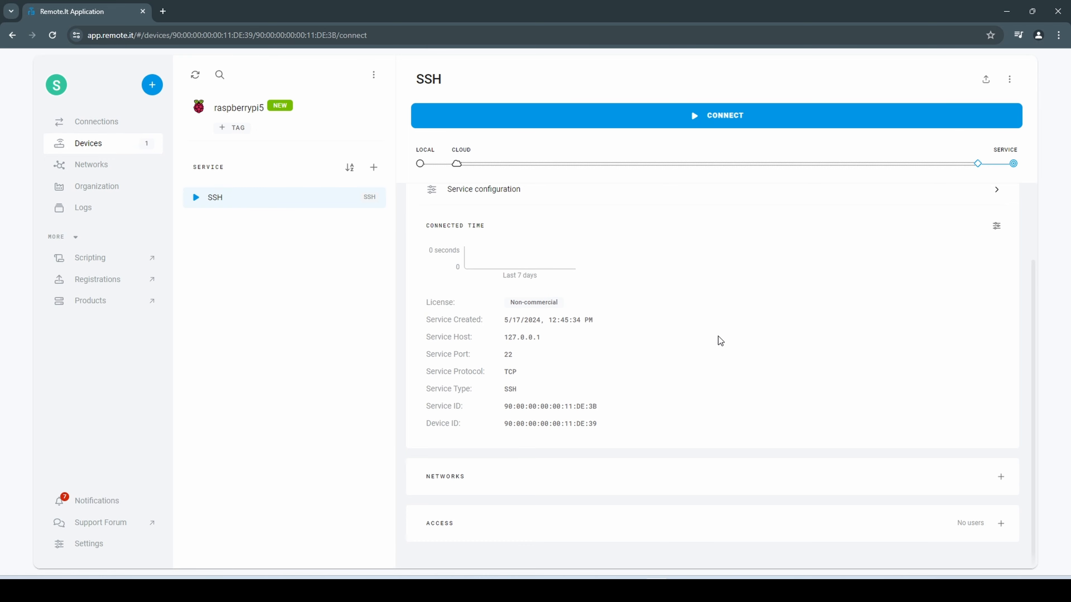
left_click(729, 118)
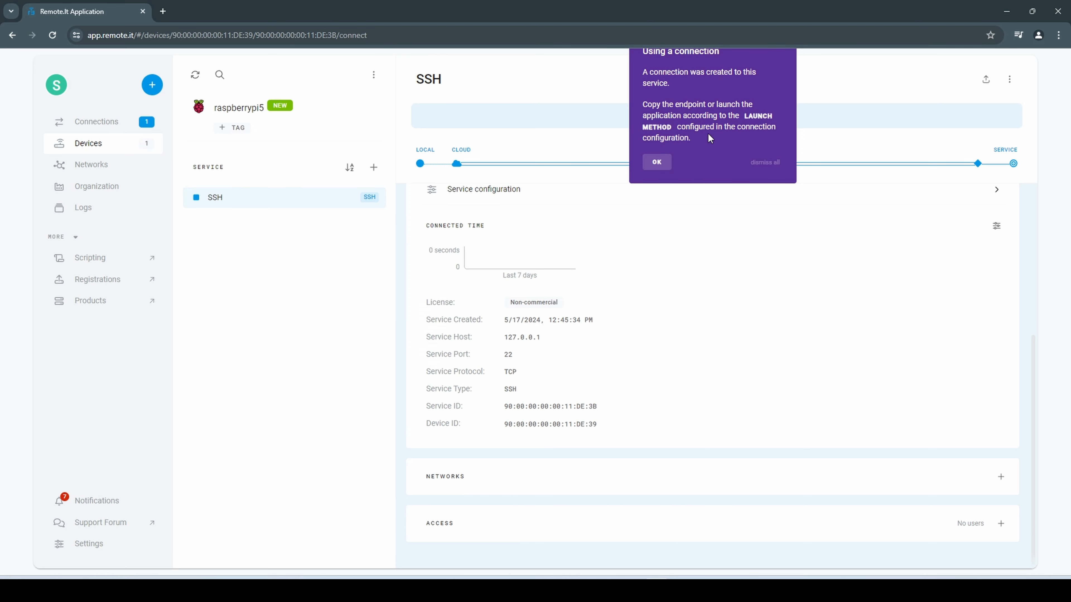
Step: Dismiss the 'Using a connection' and 'Add a service' tips, then try launching endpoint proxy16.rt3.io:34696
left_click(662, 162)
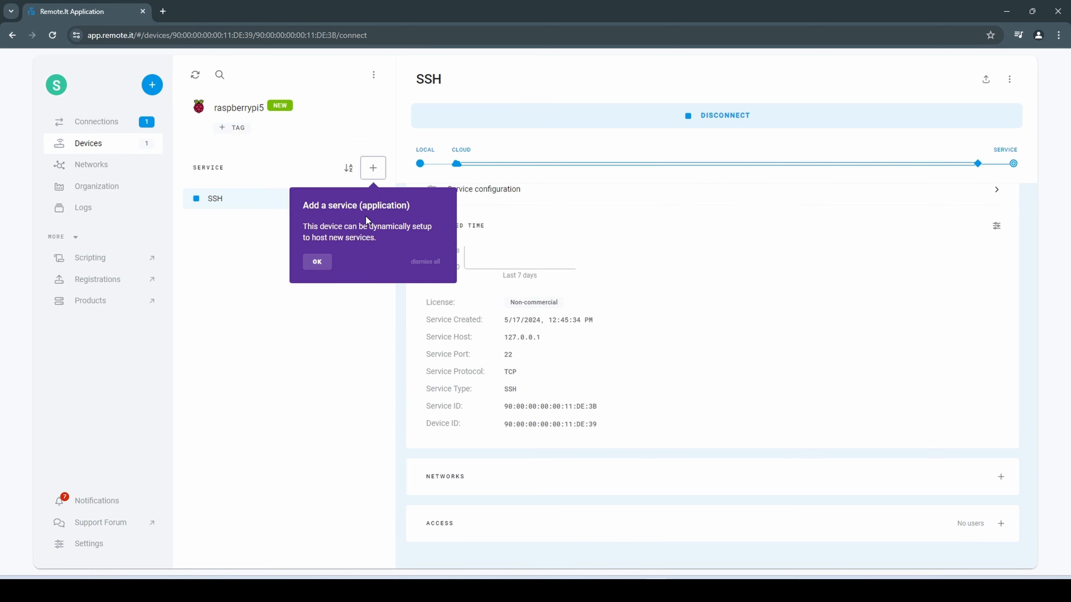
left_click(323, 267)
left_click(321, 266)
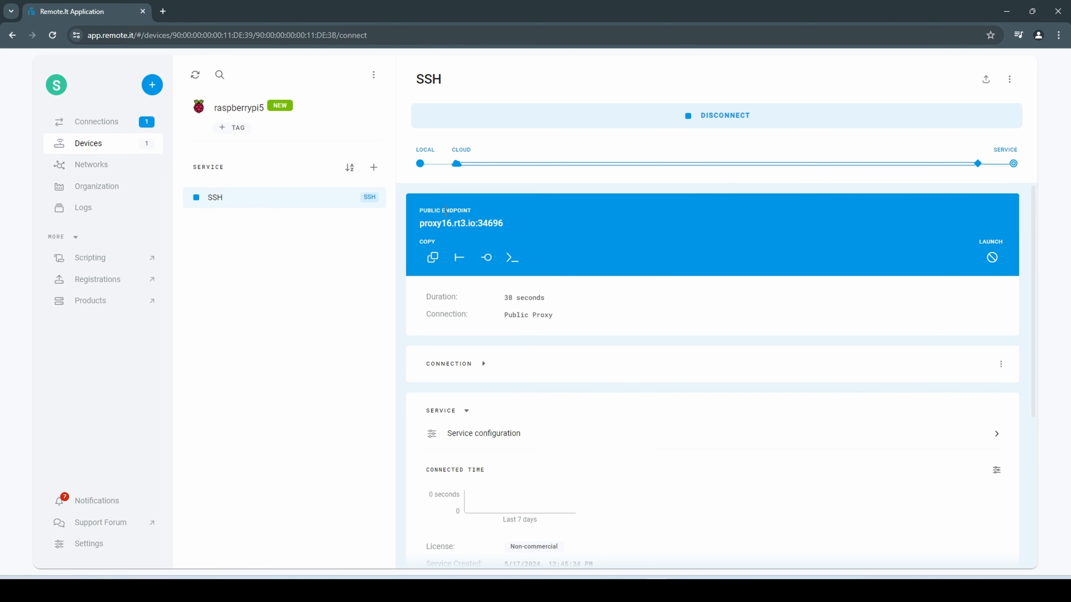
left_click(994, 262)
Step: Search for putty in a new tab and reach the latest PuTTY release downloads on putty.org
key("ctrl+t")
left_click(251, 35)
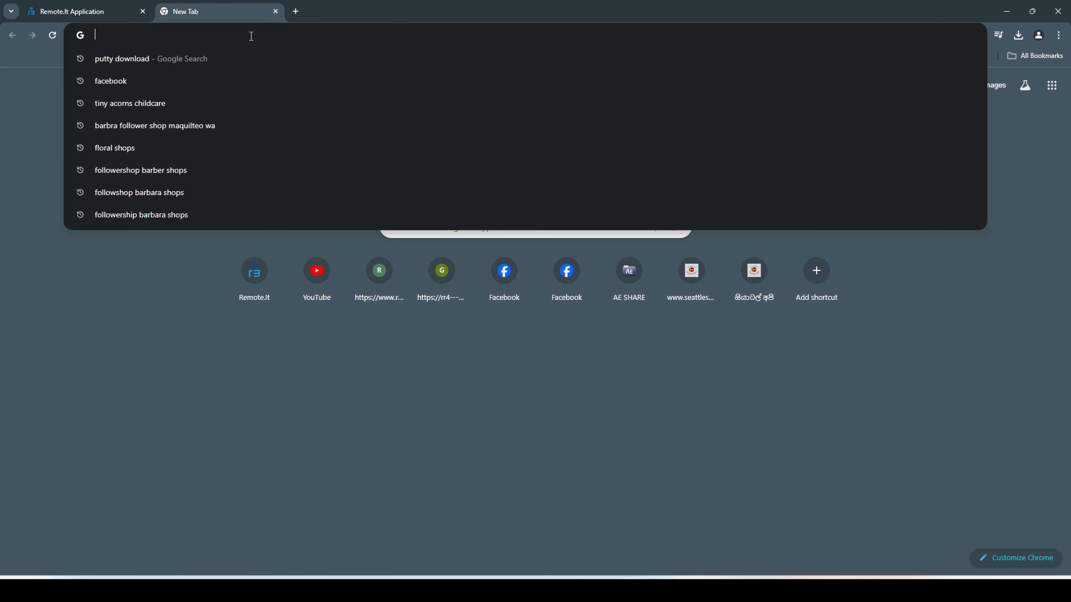
type("putty")
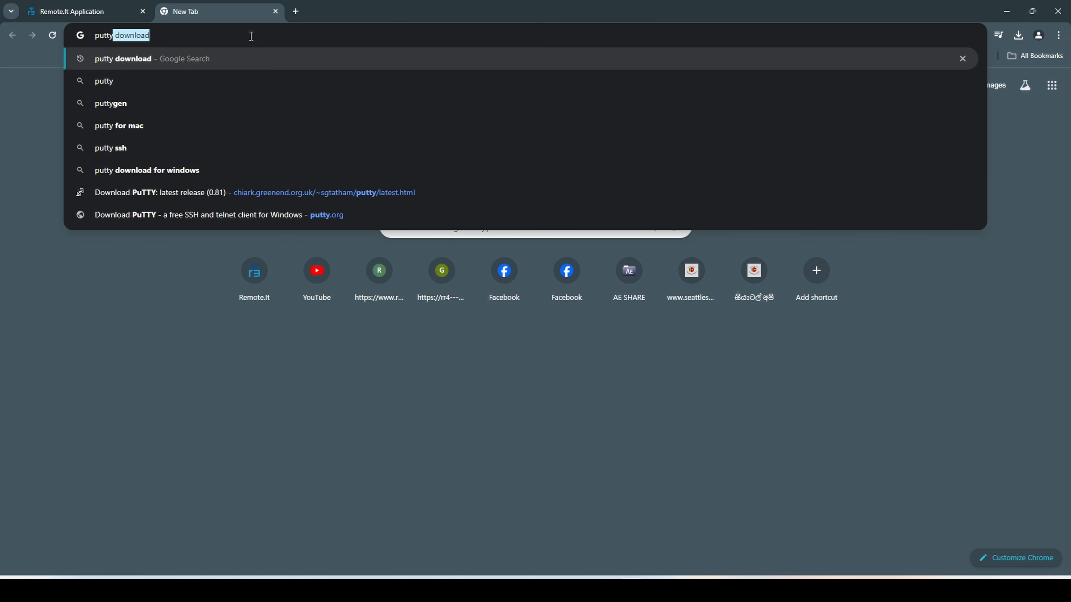
key("Return")
left_click(223, 165)
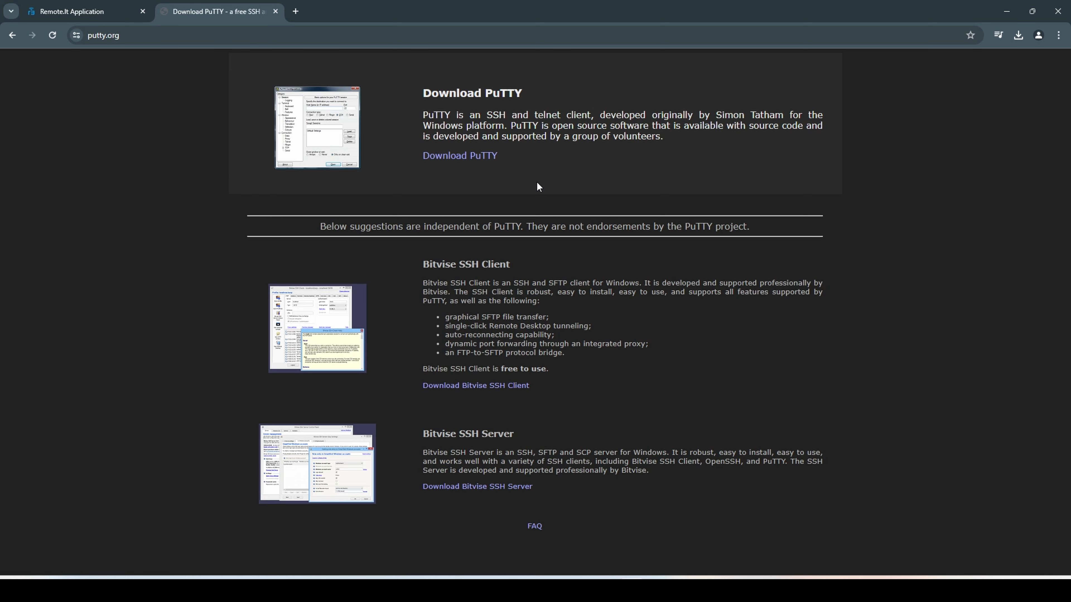
left_click(472, 163)
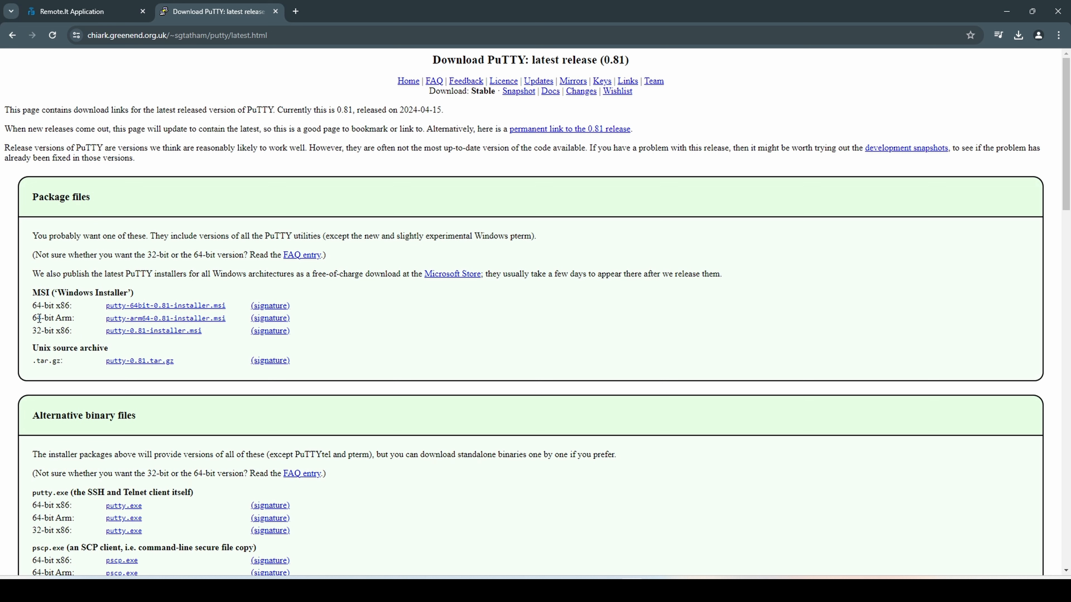
Step: Download the 64-bit x86 MSI installer for PuTTY 0.81 and show recent downloads
left_click_drag(32, 305, 50, 329)
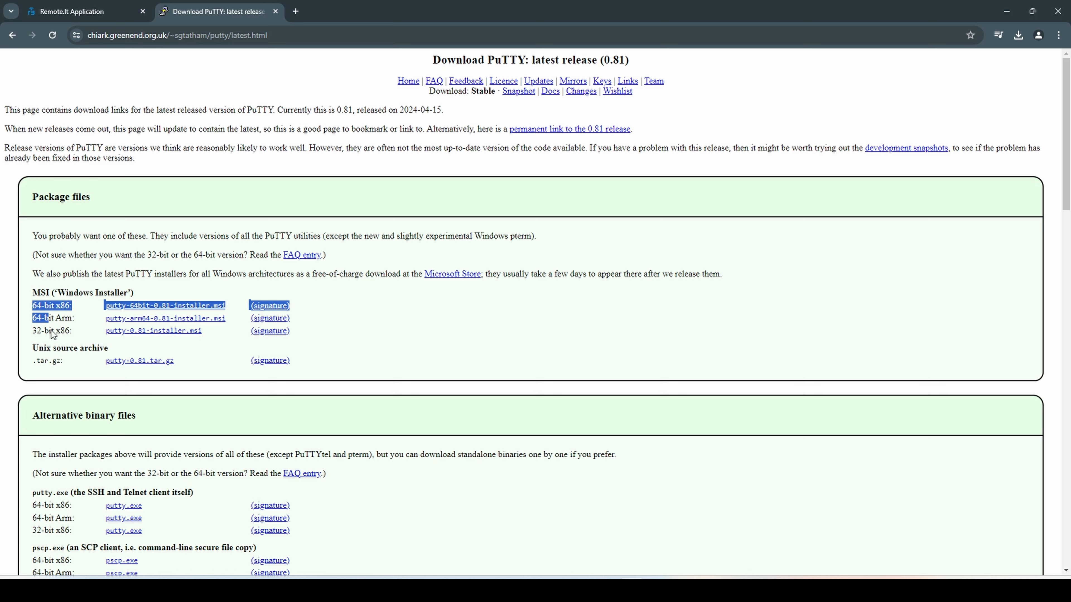
scroll(162, 466, "down", 5)
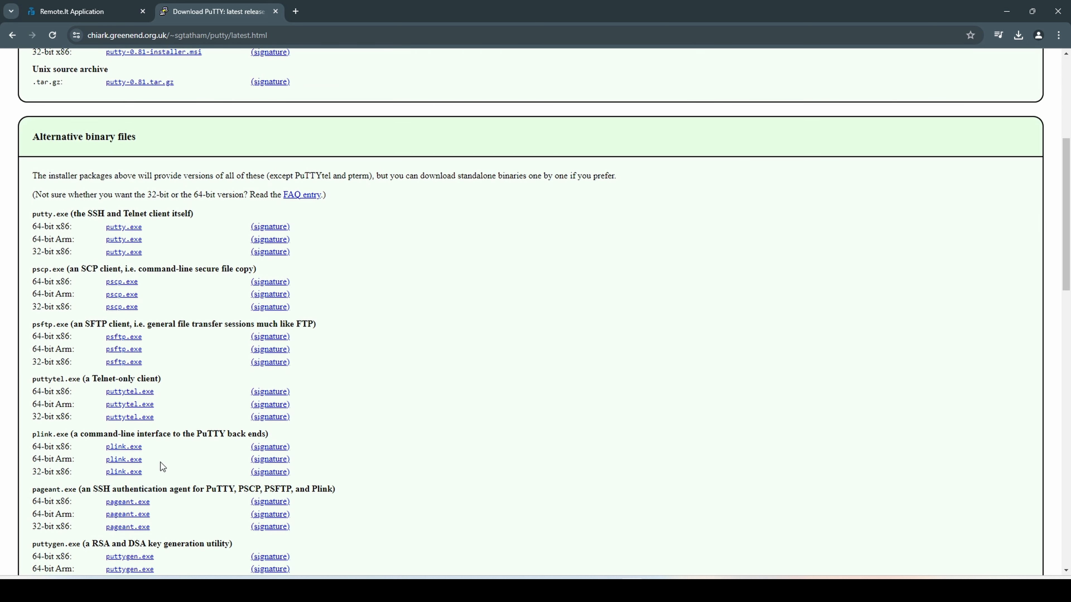
scroll(161, 462, "up", 5)
scroll(164, 479, "down", 7)
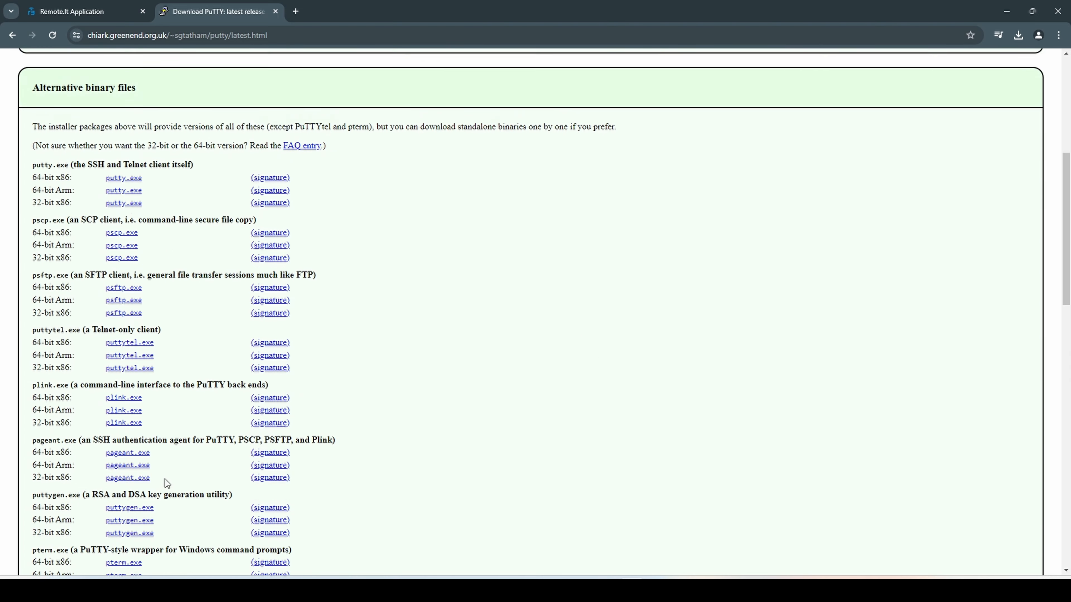
scroll(165, 479, "up", 7)
left_click(93, 329)
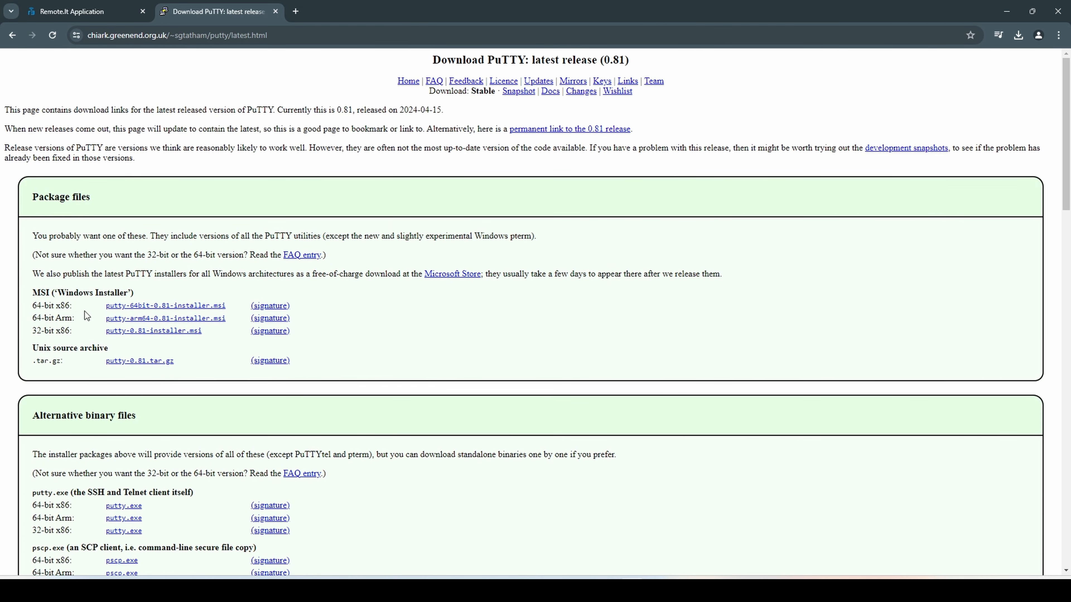
left_click_drag(44, 309, 84, 307)
left_click(206, 309)
left_click(1019, 35)
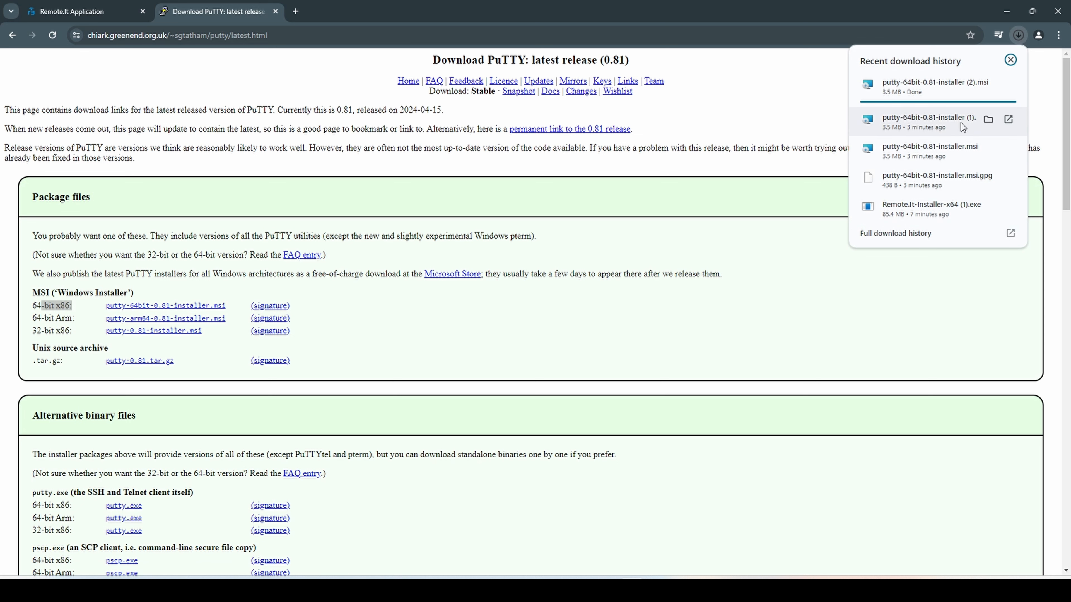
Step: Run the PuTTY 0.81 MSI, repair the existing 64-bit installation, and finish the wizard
left_click(935, 124)
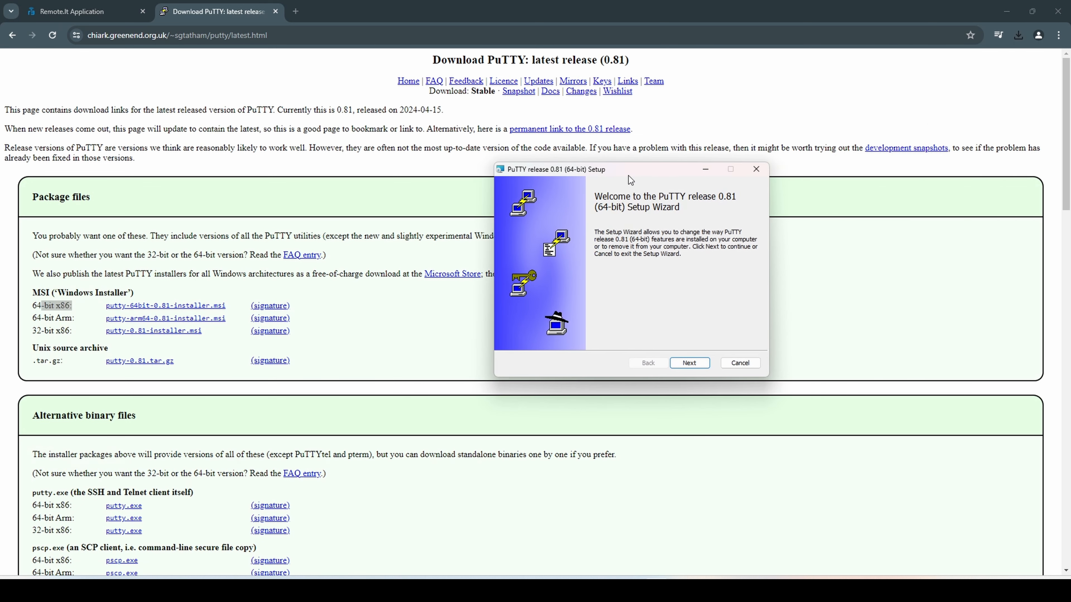
left_click(689, 366)
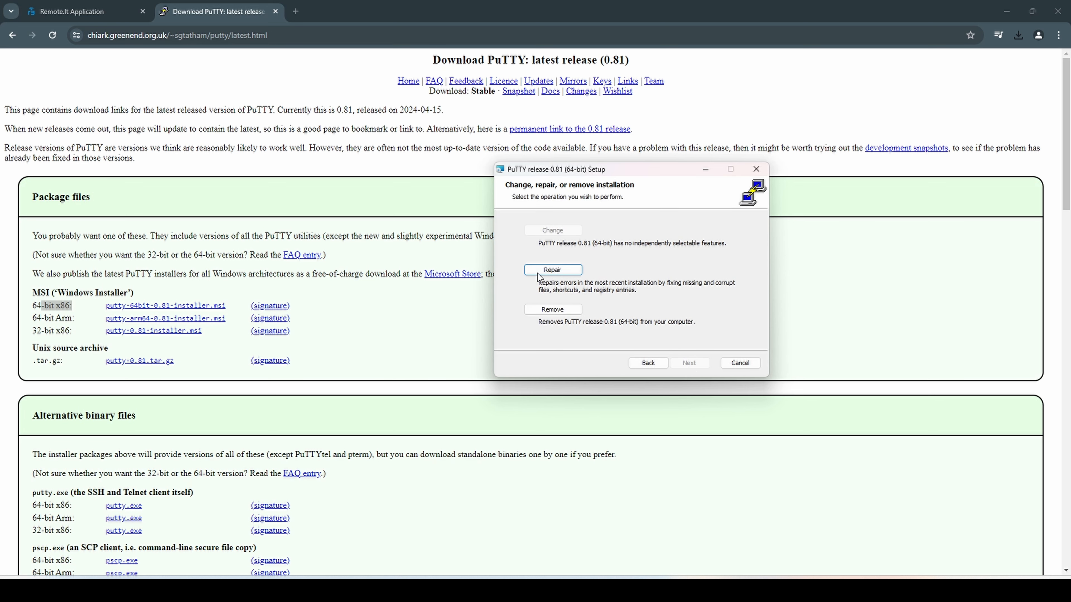
left_click(563, 272)
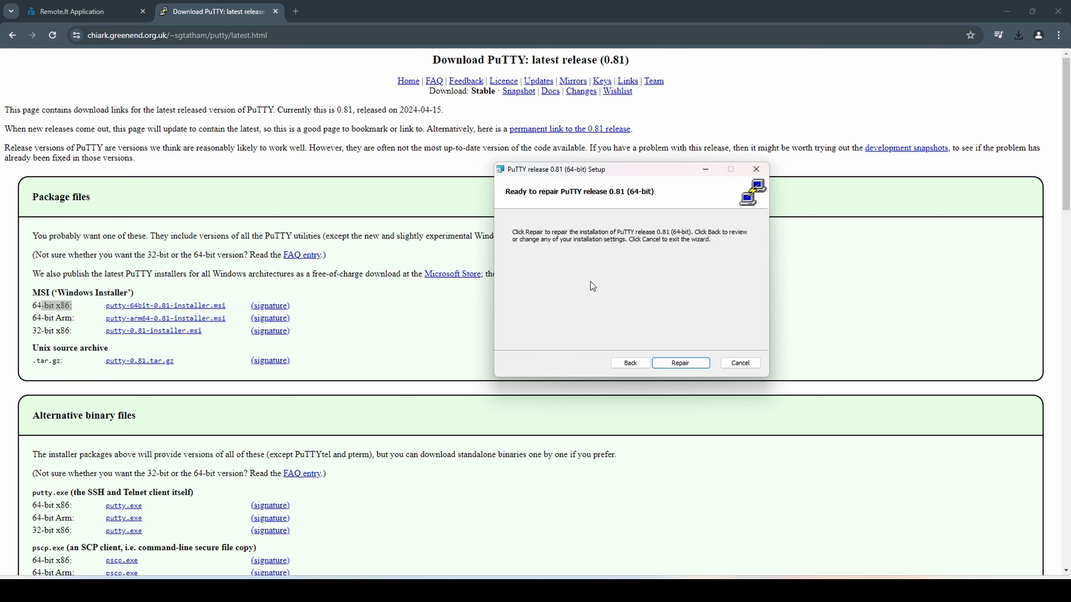
left_click(684, 360)
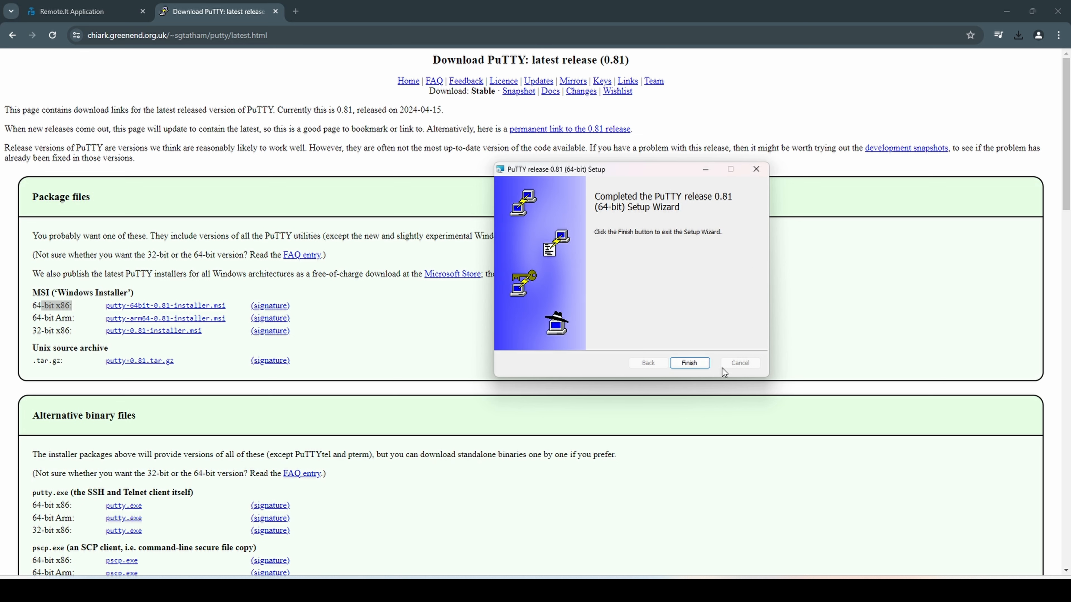
left_click(692, 364)
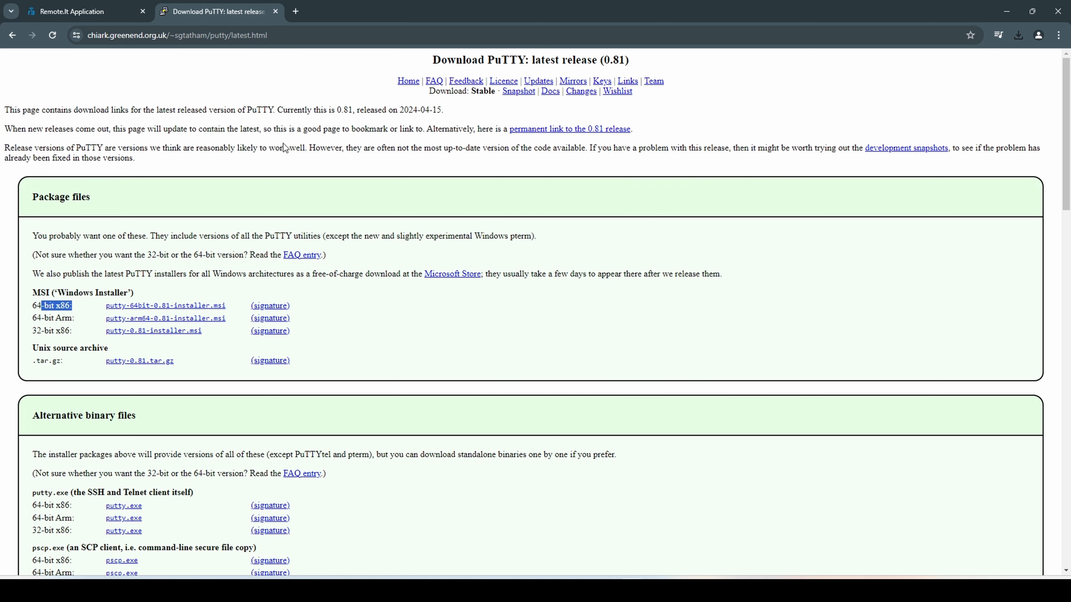
Step: Reload Remote.It, close the PuTTY download tab, and launch the SSH connection externally in PuTTY
left_click(103, 14)
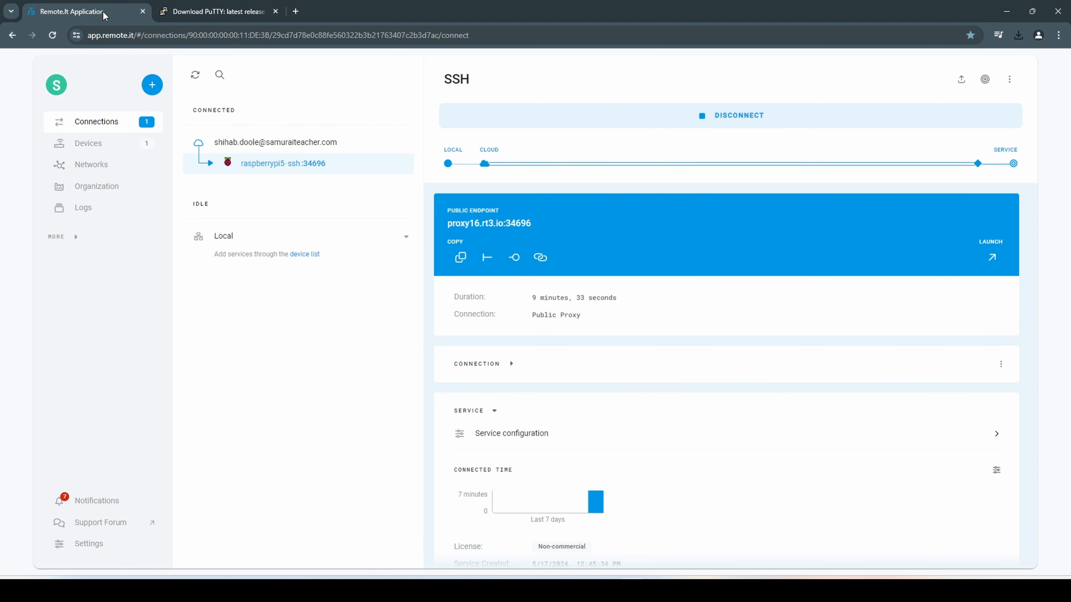
left_click(53, 35)
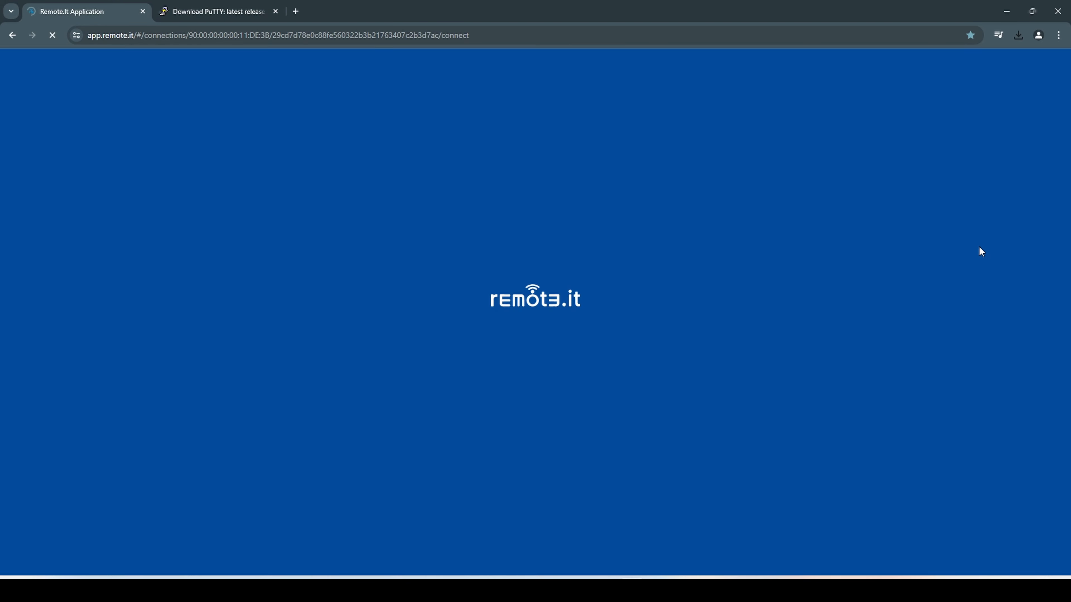
left_click(229, 14)
left_click(276, 12)
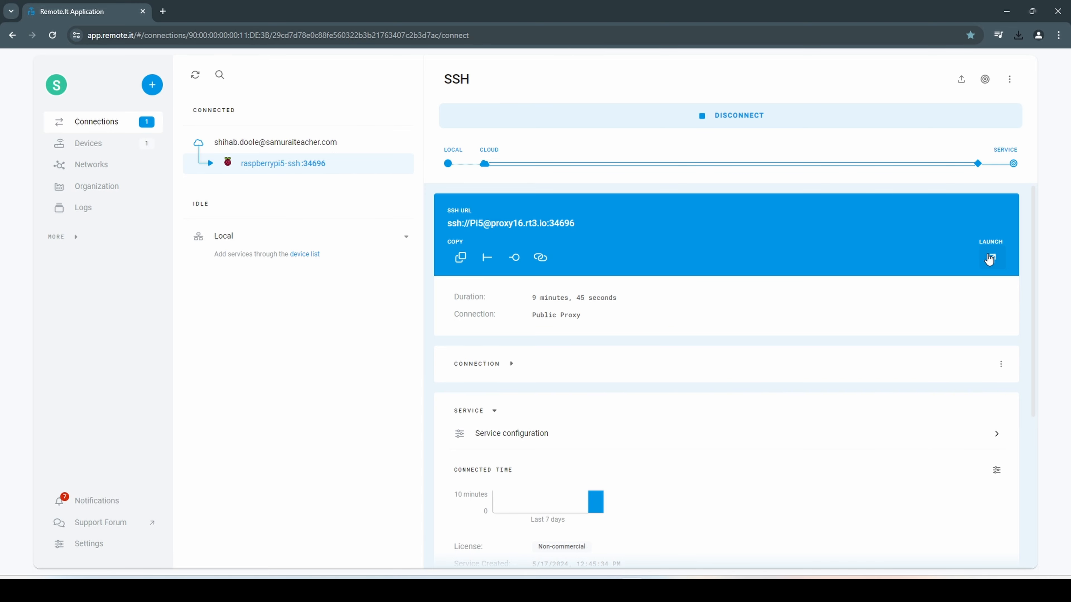
left_click(988, 258)
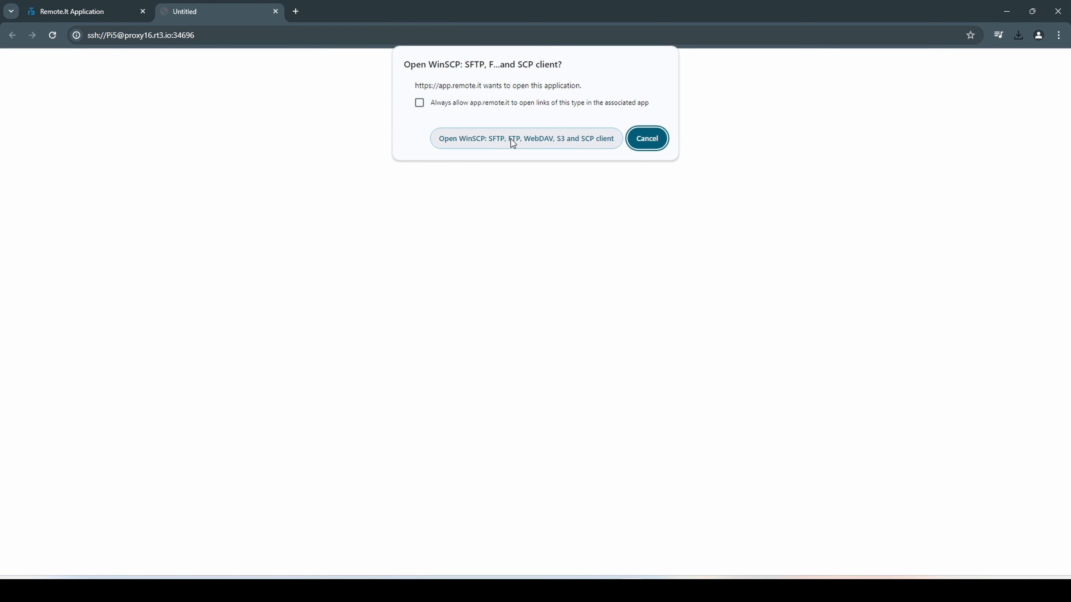
left_click(477, 143)
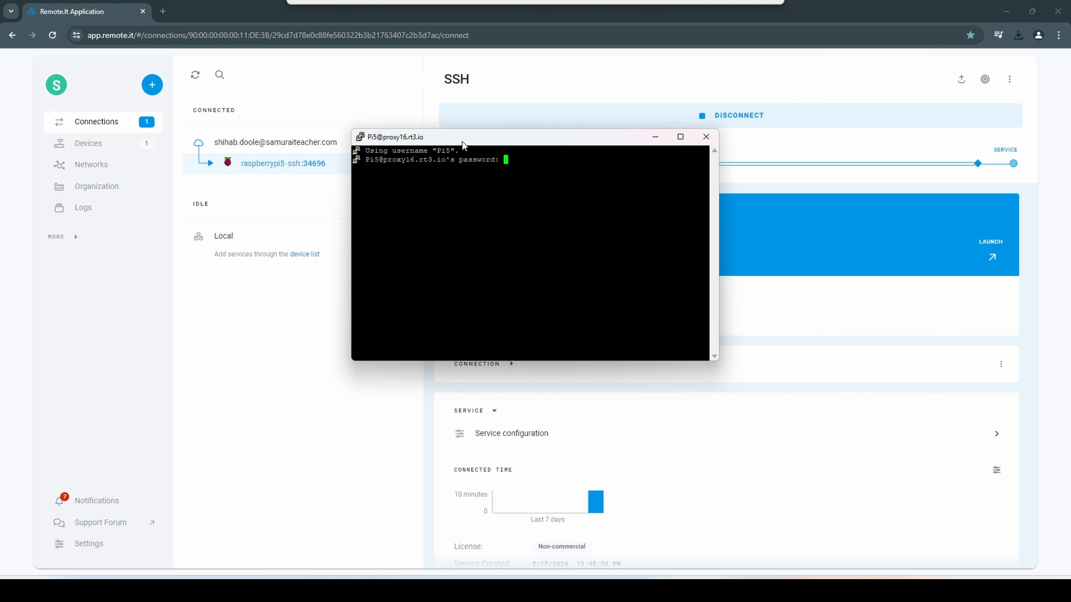
Step: Log in to the Pi and run ls and then ifconfig, after ipconfig and a typo
left_click_drag(461, 144, 420, 141)
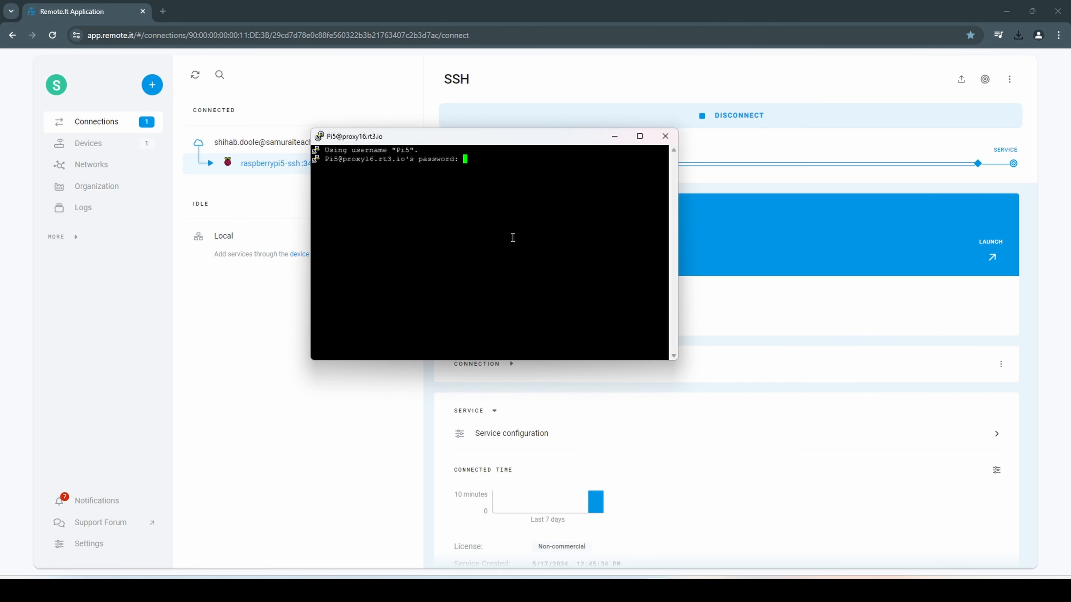
key("Return")
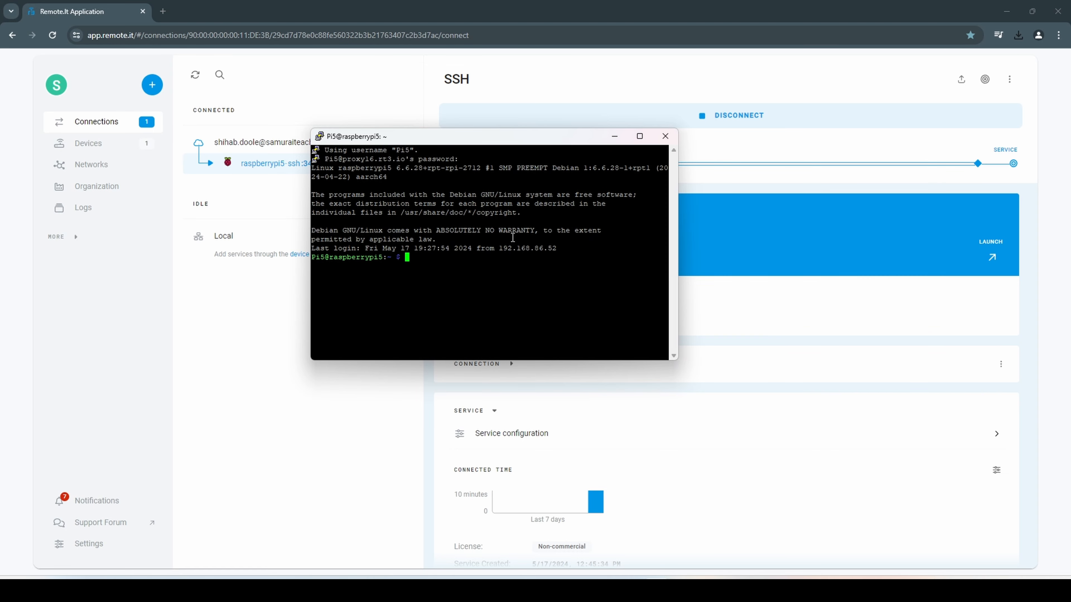
type("ls")
key("Return")
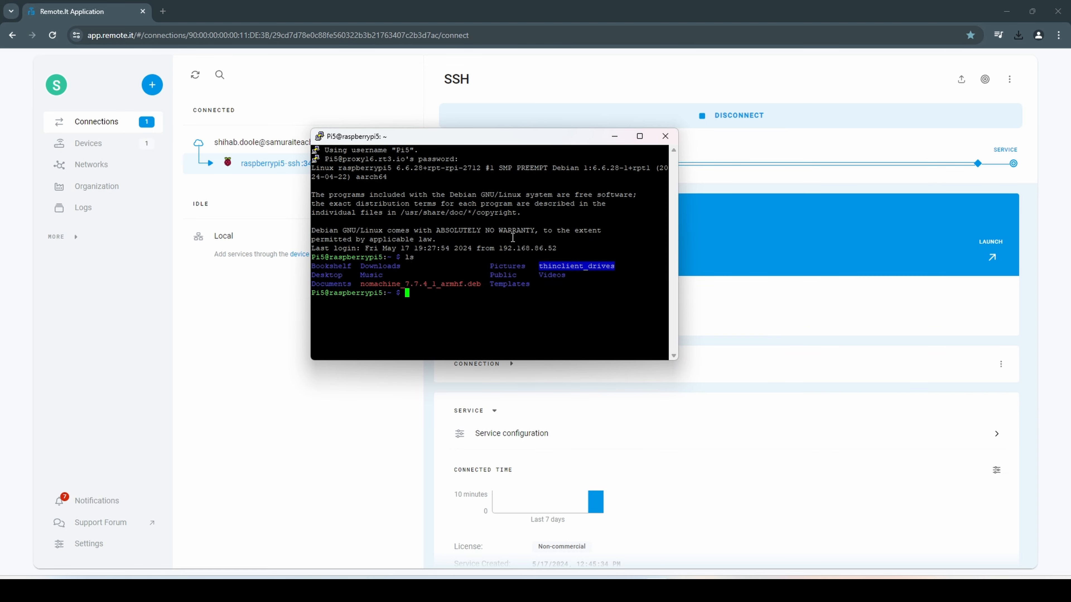
type("ipconfig")
key("Return")
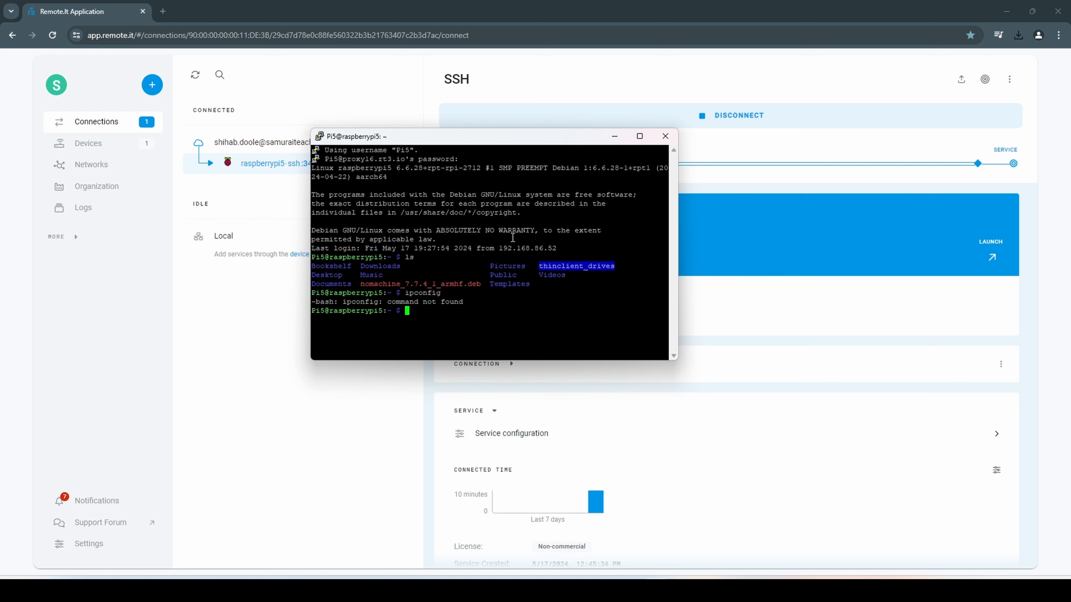
type("ifconfgig")
key("Return")
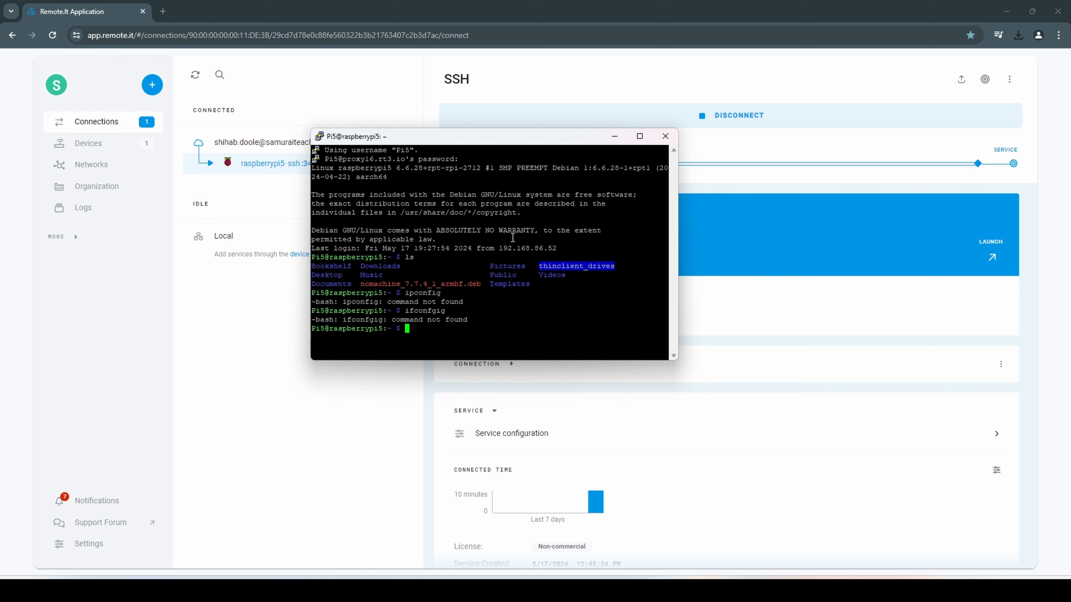
type("ifconfig")
key("Return")
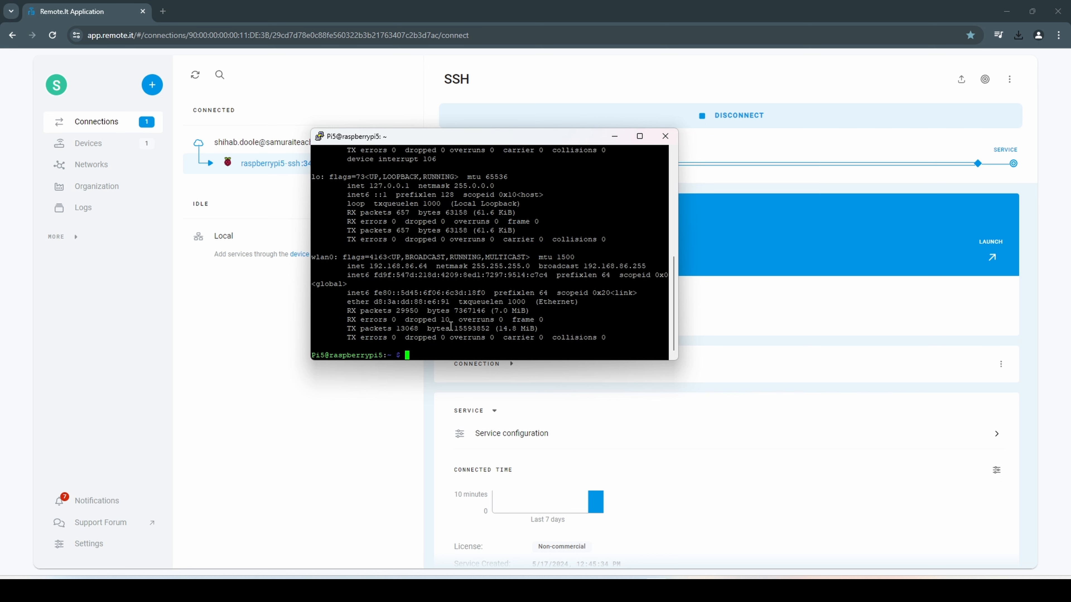
Step: Highlight wlan0's 192.168.86.64 details, enlarge and reposition the PuTTY window, then close the session
left_click_drag(355, 295, 477, 327)
scroll(439, 297, "up", 8)
scroll(439, 297, "down", 4)
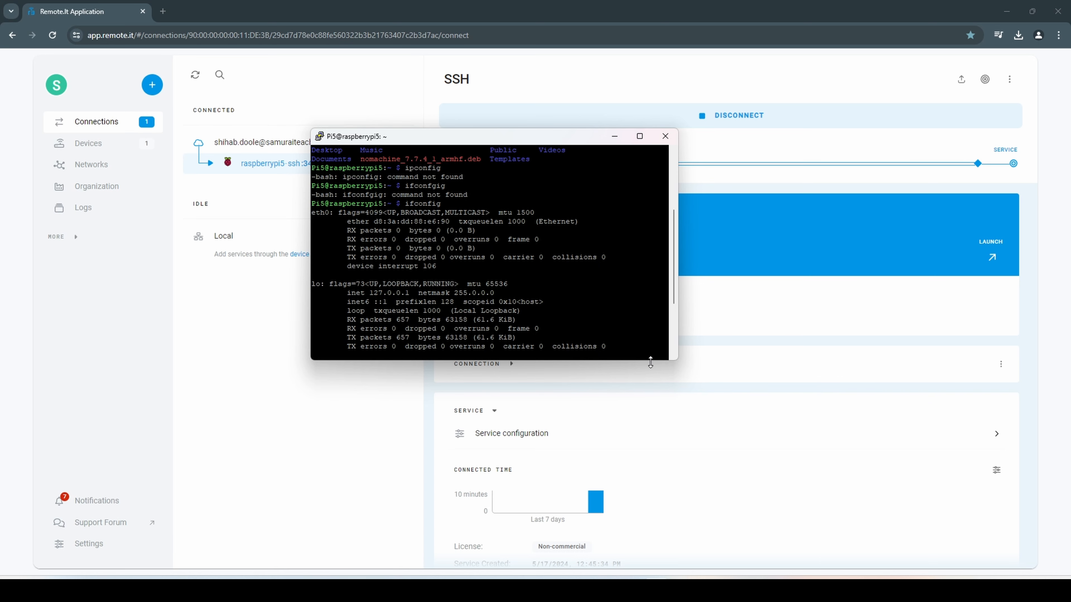
left_click_drag(676, 359, 786, 489)
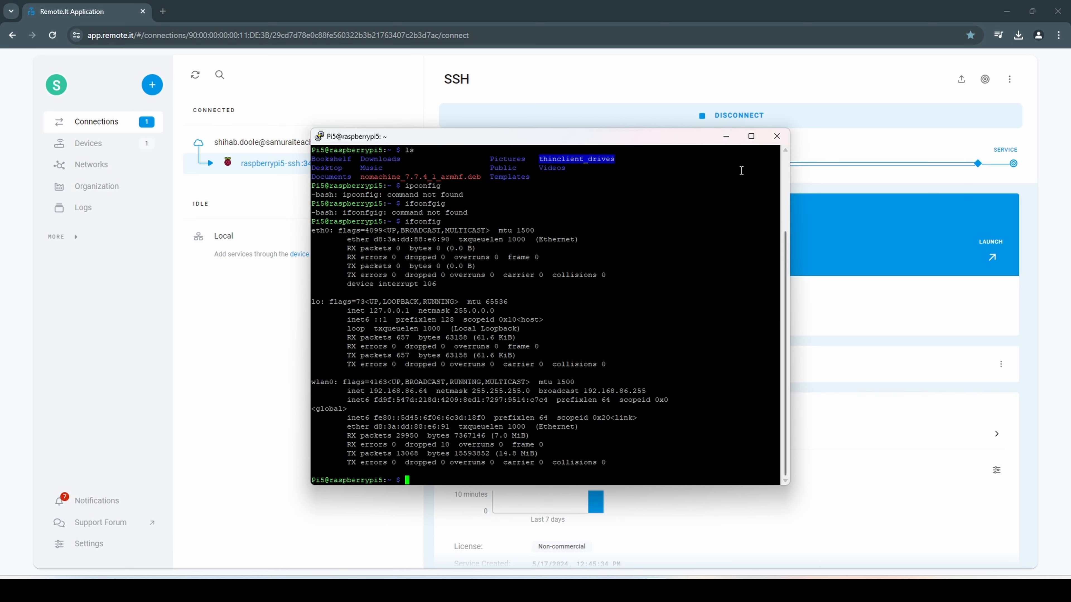
left_click_drag(624, 143, 494, 122)
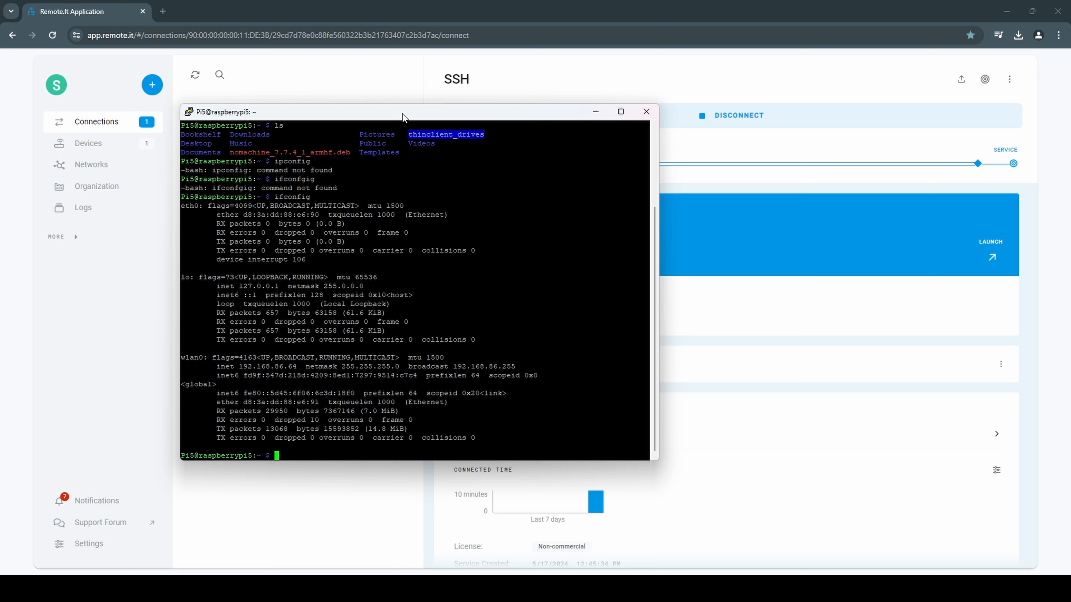
left_click_drag(402, 118, 452, 137)
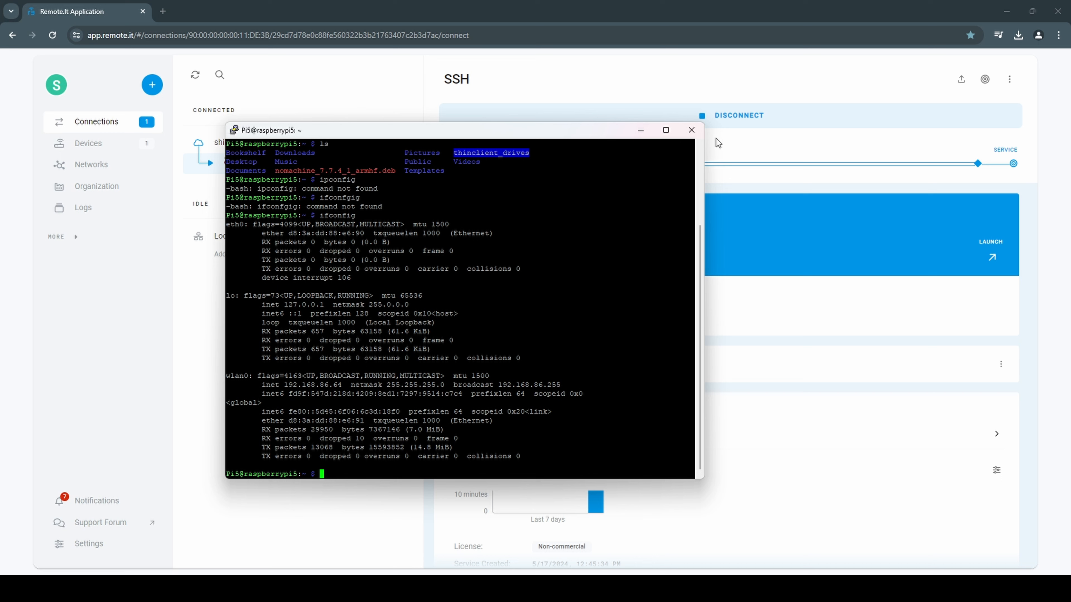
left_click(691, 130)
Step: Confirm the PuTTY exit prompt and copy the public endpoint proxy16.rt3.io:34696 from the SSH panel
left_click(555, 333)
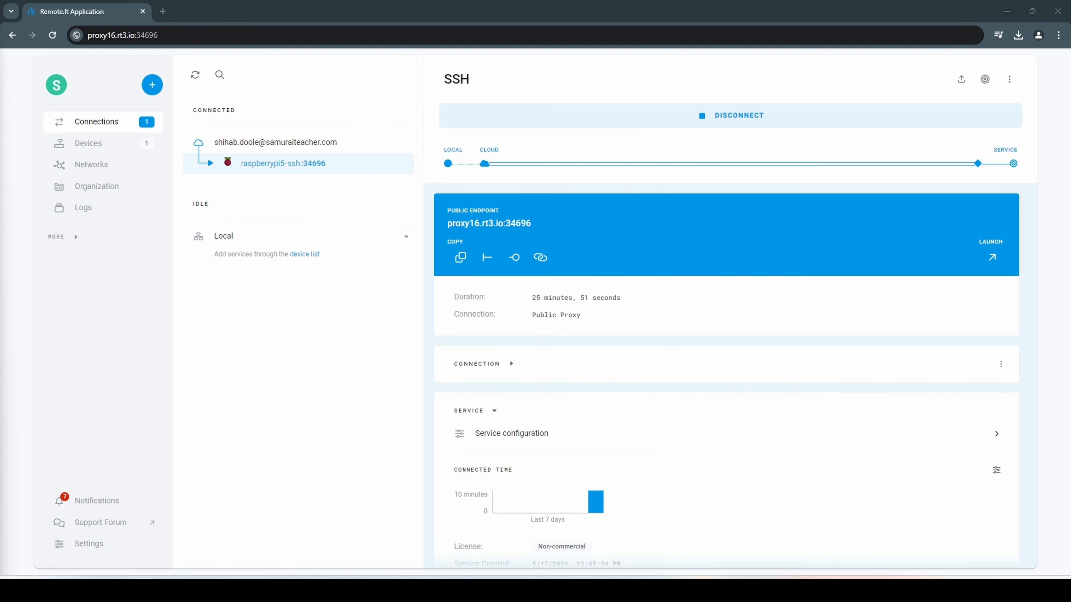
scroll(661, 380, "down", 3)
scroll(661, 382, "down", 3)
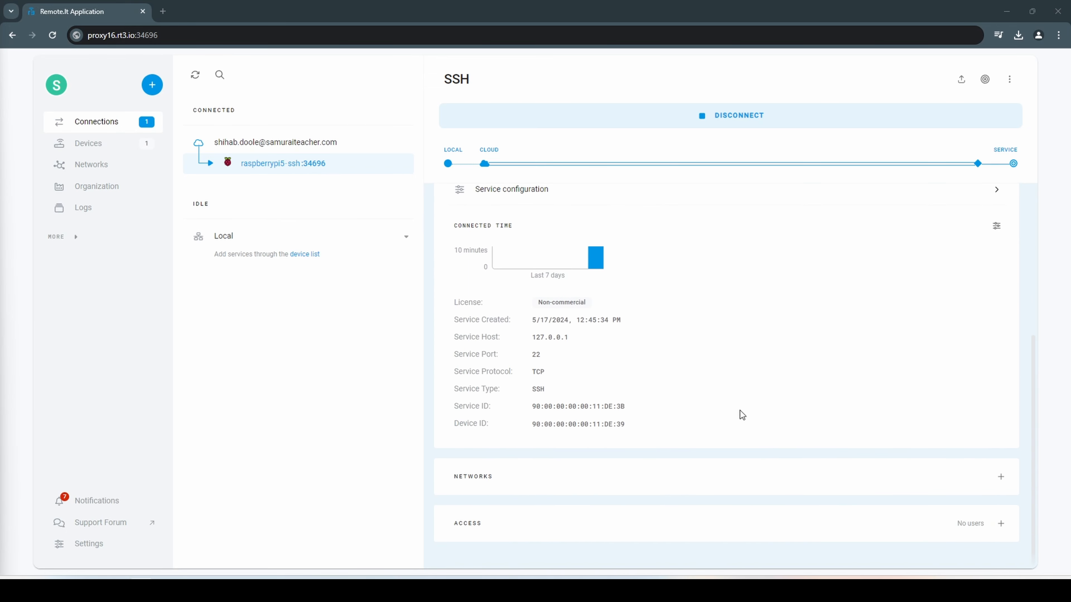
scroll(741, 413, "up", 6)
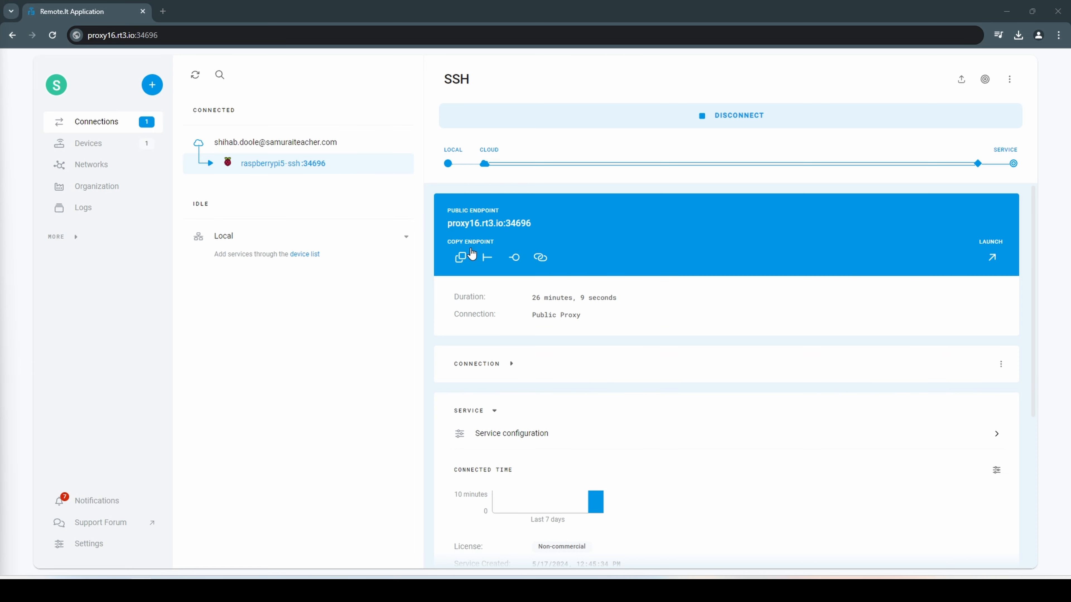
left_click(461, 259)
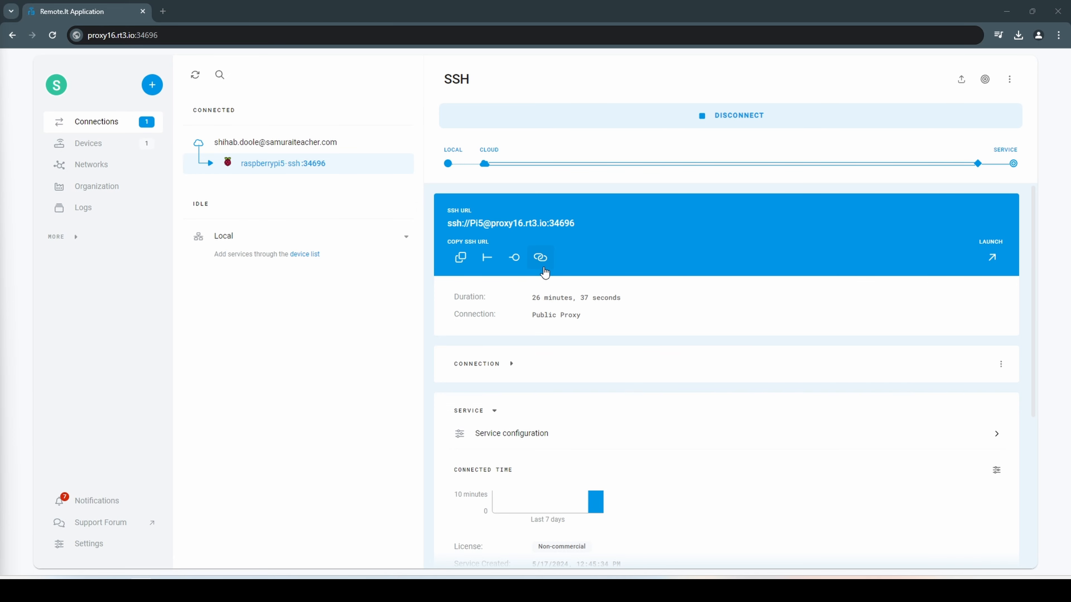
Step: Launch a PuTTY SSH session to proxy16.rt3.io:34696, log in as the Pi user, then close it
left_click(541, 259)
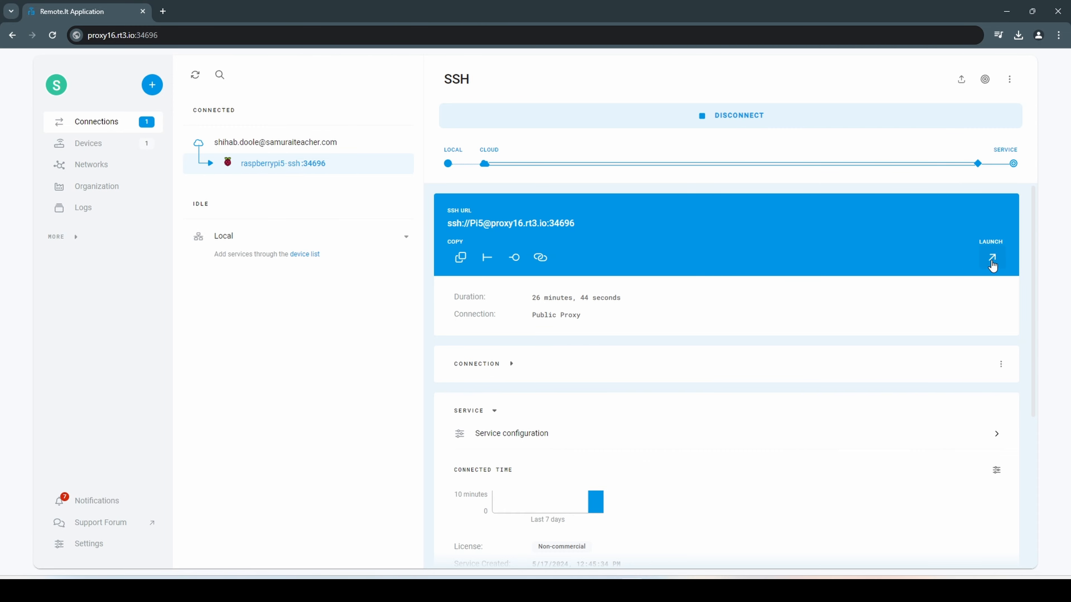
left_click(992, 262)
left_click(484, 141)
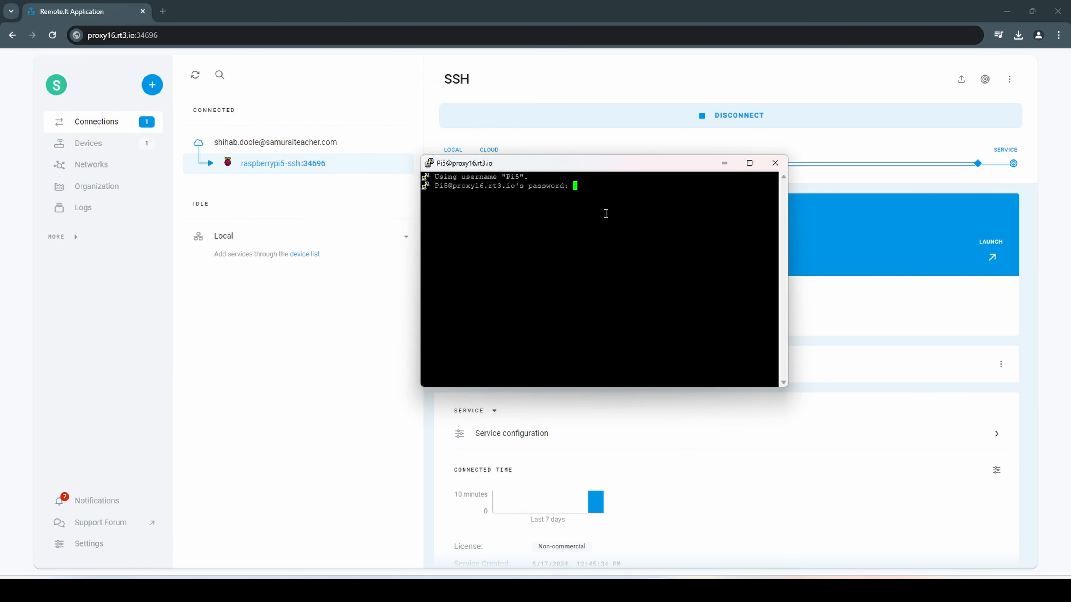
key("Return")
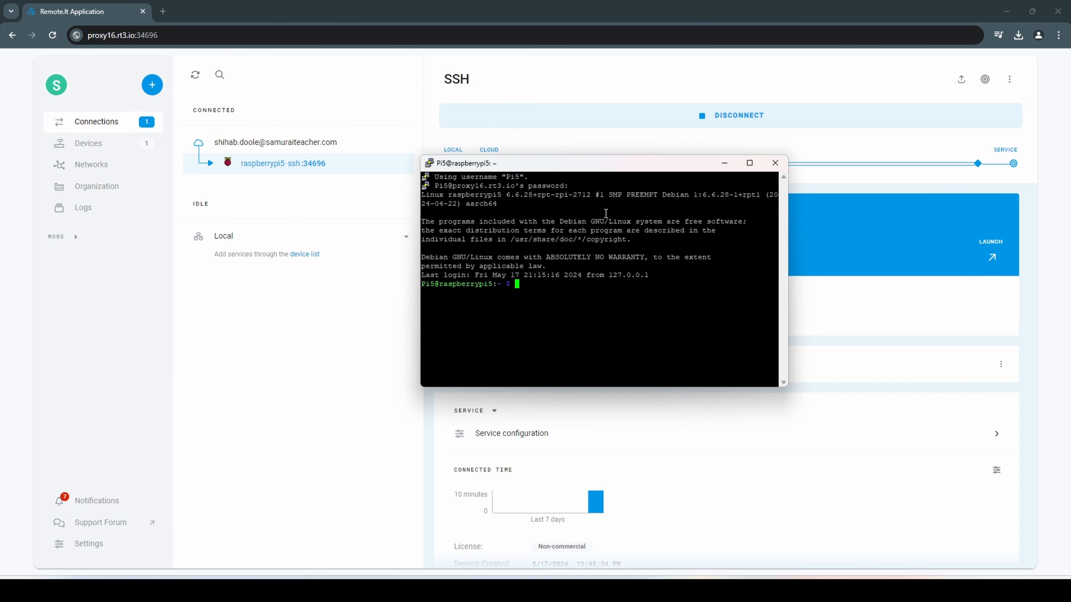
left_click(774, 166)
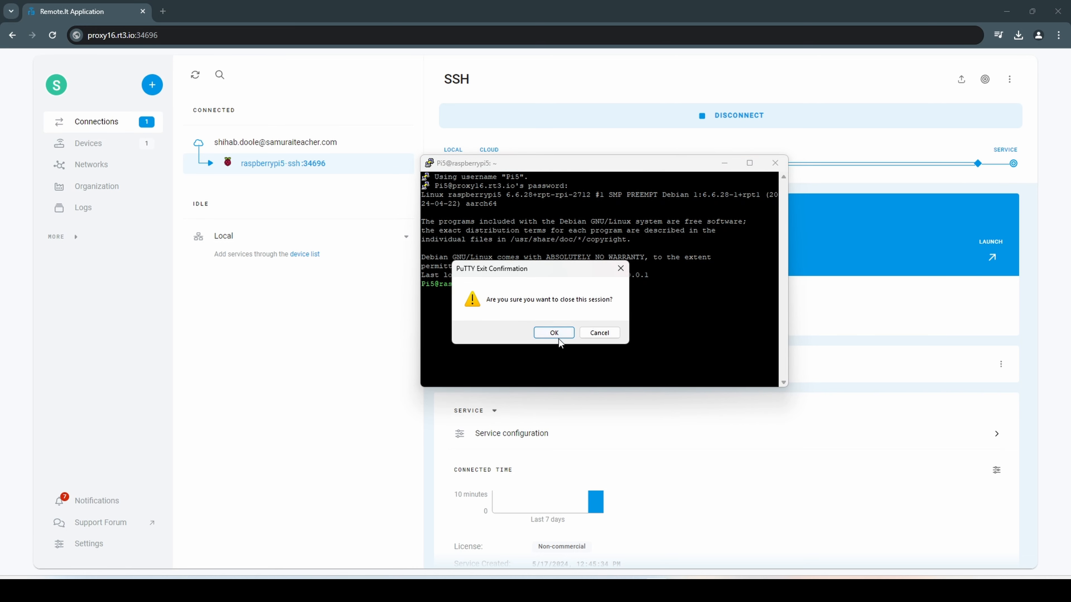
left_click(559, 339)
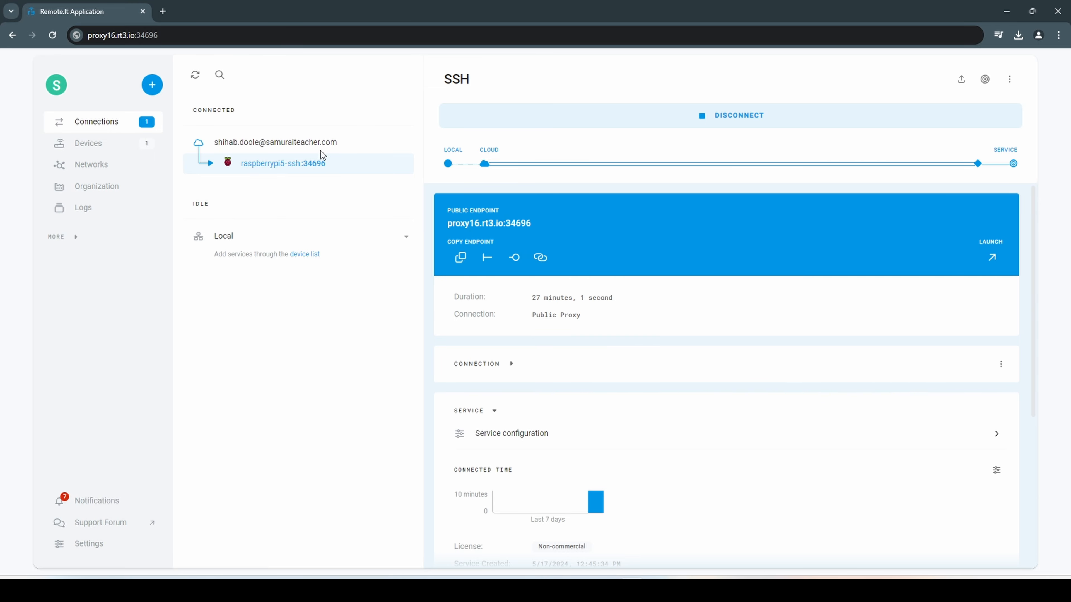
left_click(193, 33)
key("Escape")
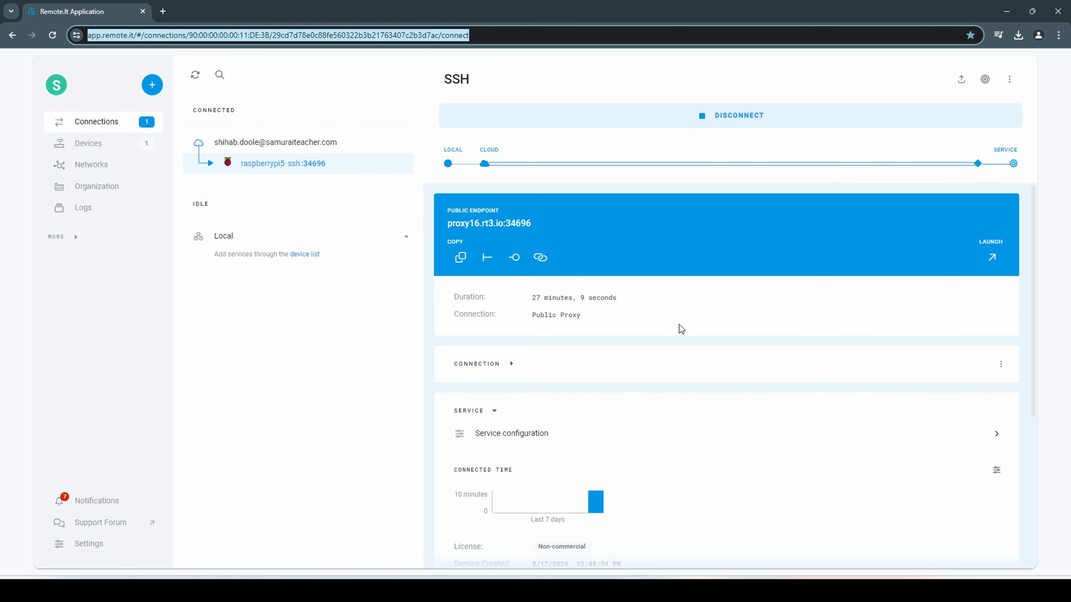
left_click(541, 258)
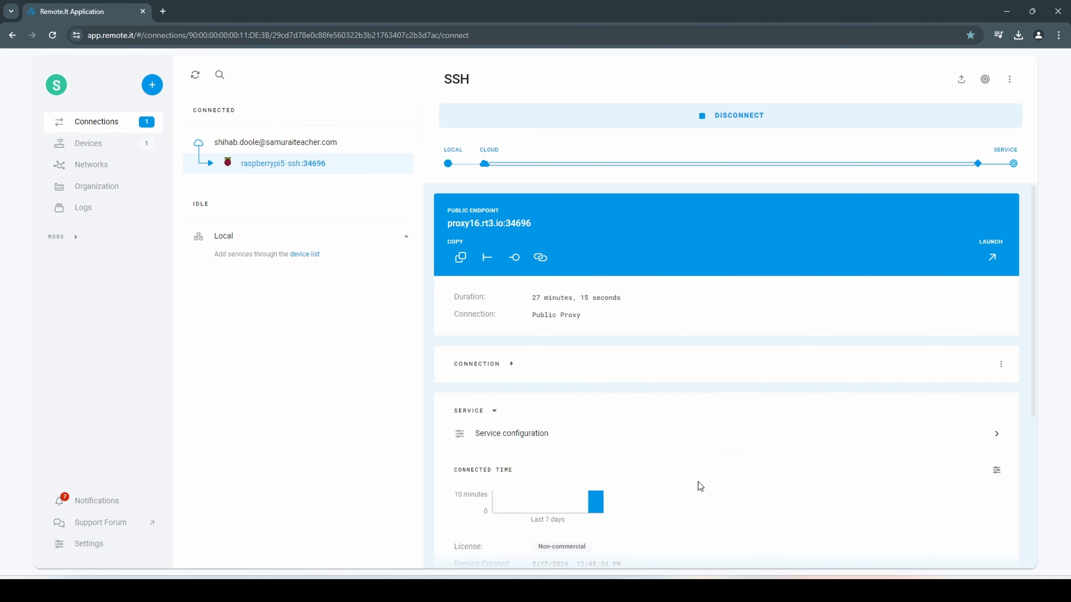
mouse_move(582, 591)
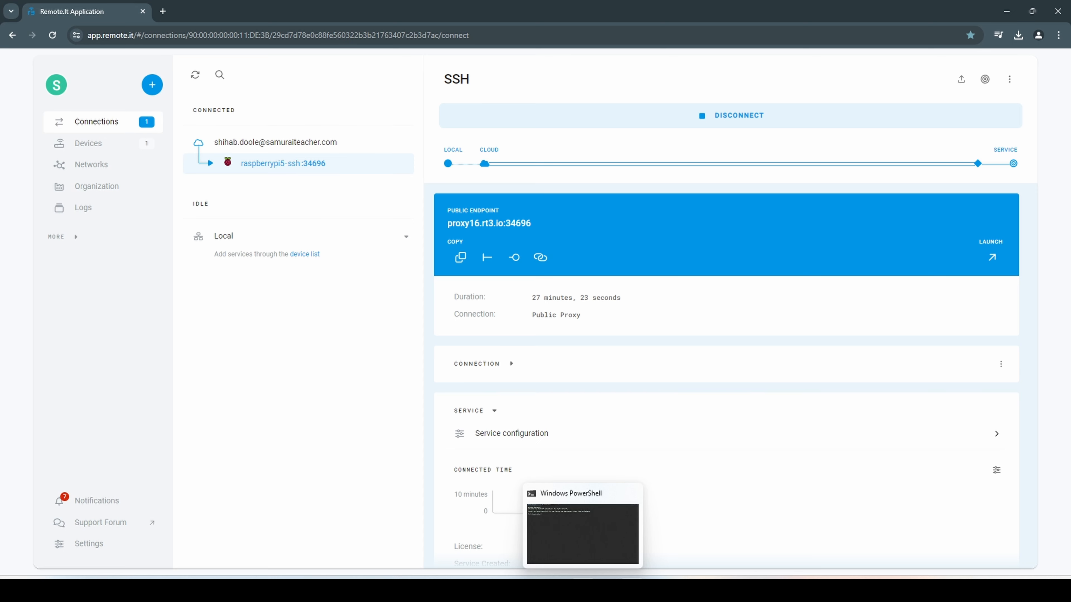
Step: In PowerShell, try the pasted SSH URL, then run ssh to proxy16.rt3.io on port 34696
left_click(613, 577)
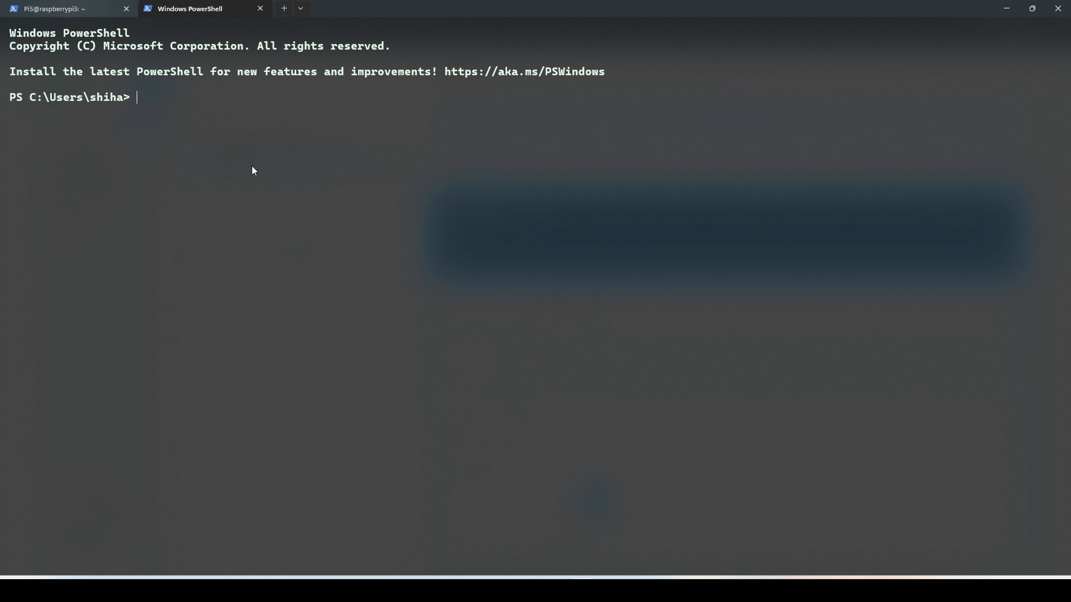
key("ctrl+v")
key("Return")
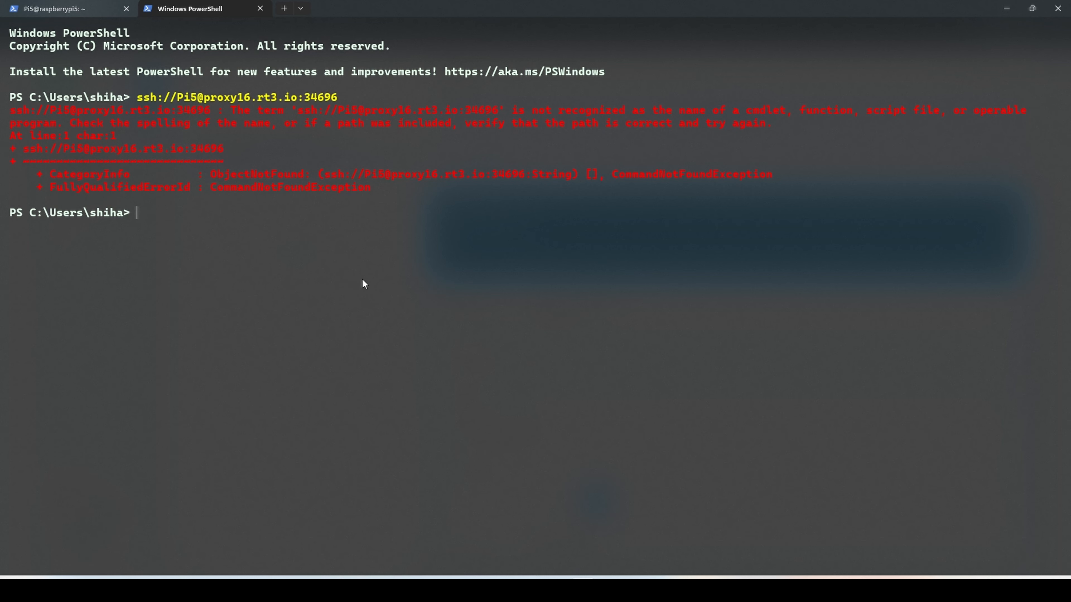
type("ssh Pi5@proxy16.rt3.io -p")
type("34696")
key("Return")
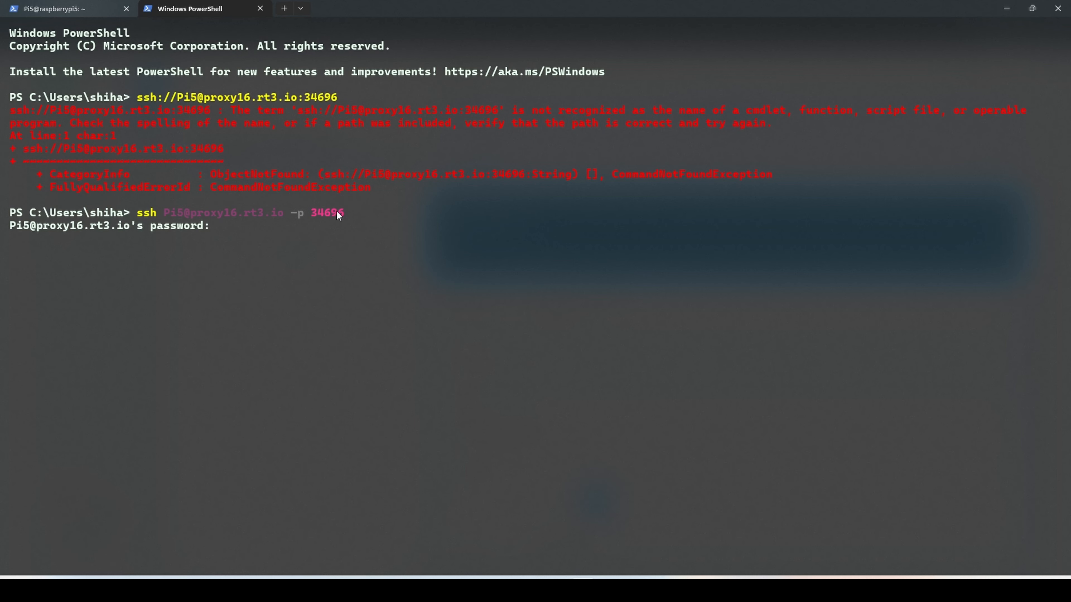
Step: Submit the Pi user's password to log in, then select the host and port in the ssh command
left_click(262, 258)
key("Return")
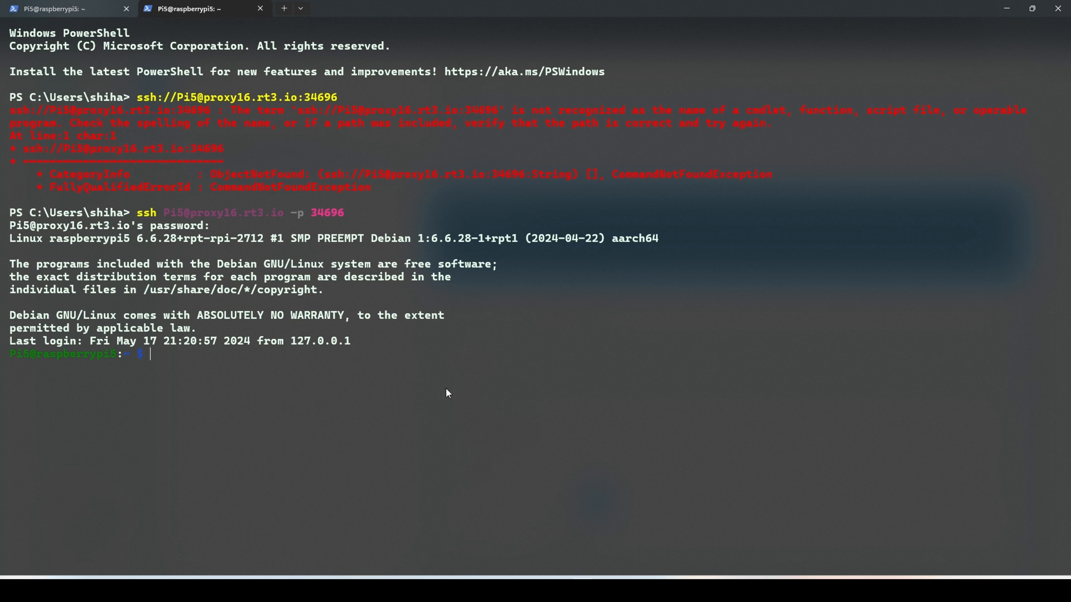
left_click_drag(344, 213, 186, 217)
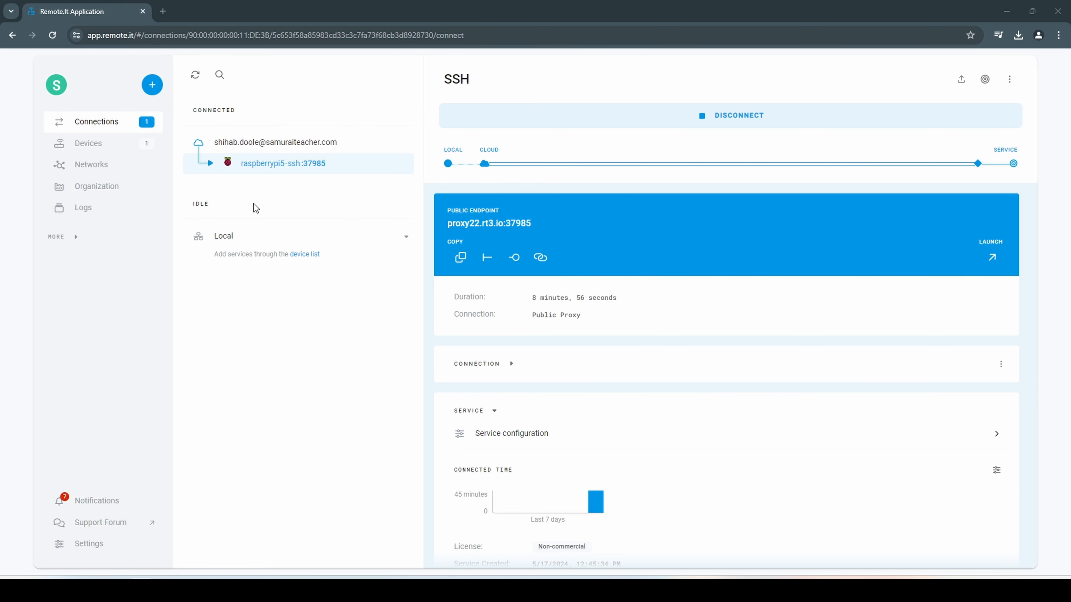
Step: Open raspberrypi5 from the Devices list and disconnect its SSH service
left_click(98, 148)
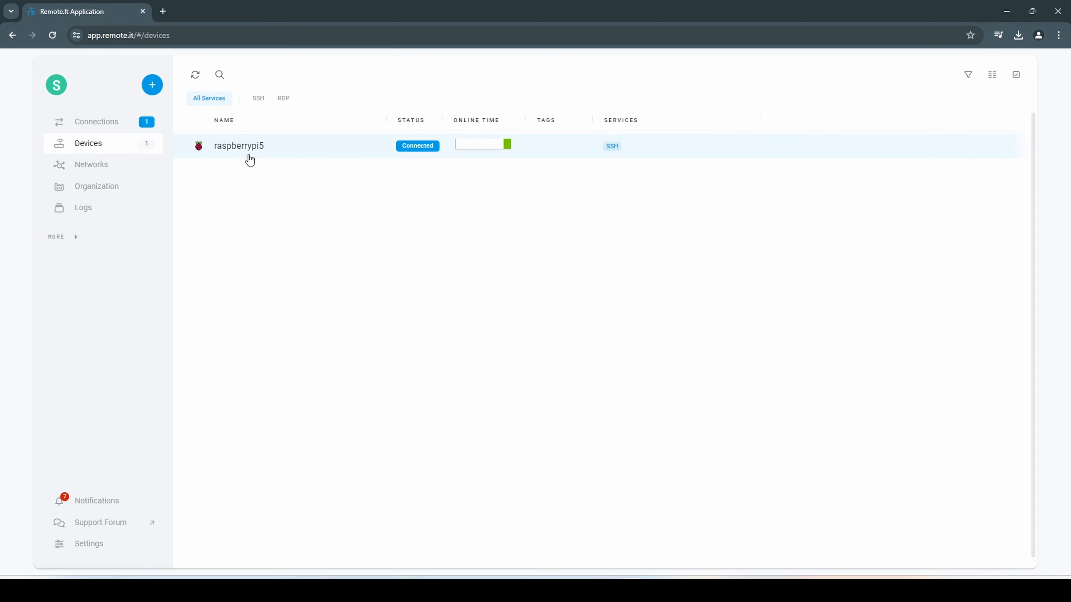
left_click(240, 152)
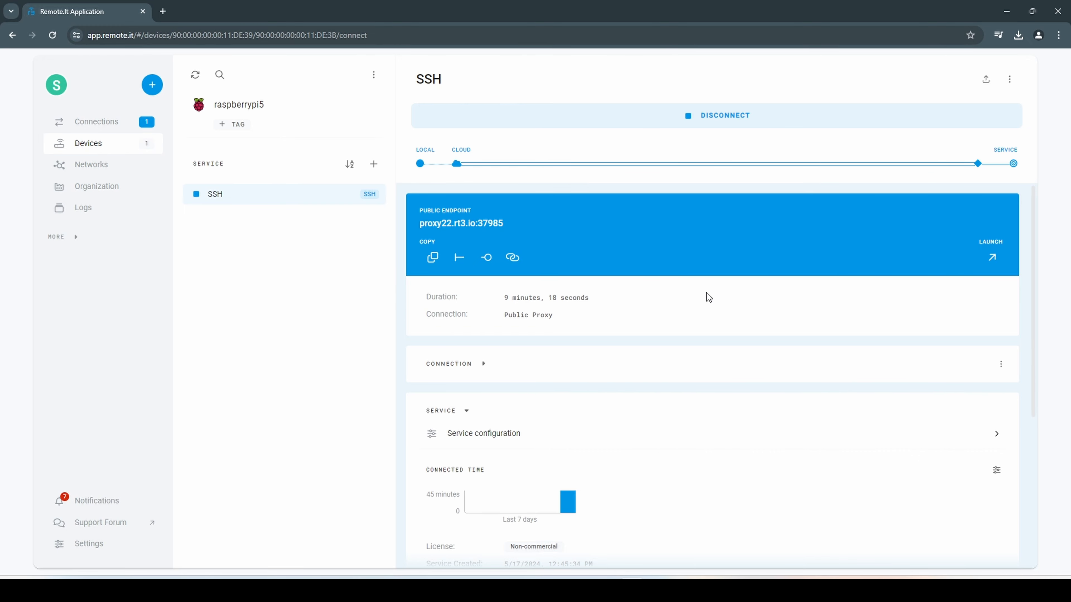
left_click(722, 123)
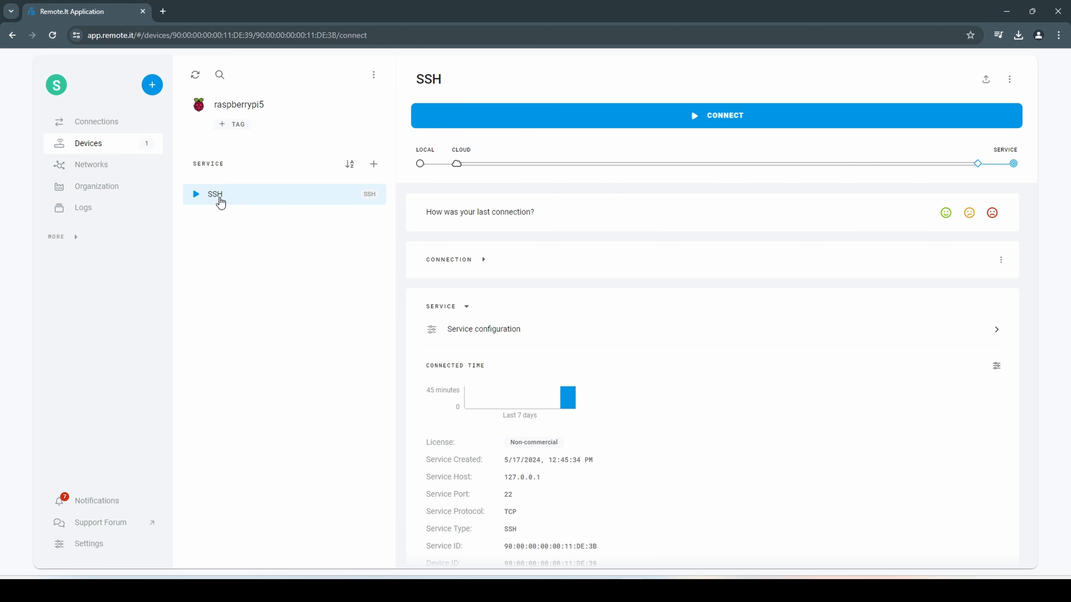
Step: Create a new RDP service on 127.0.0.1 port 3389 for raspberrypi5 and save it
left_click(375, 166)
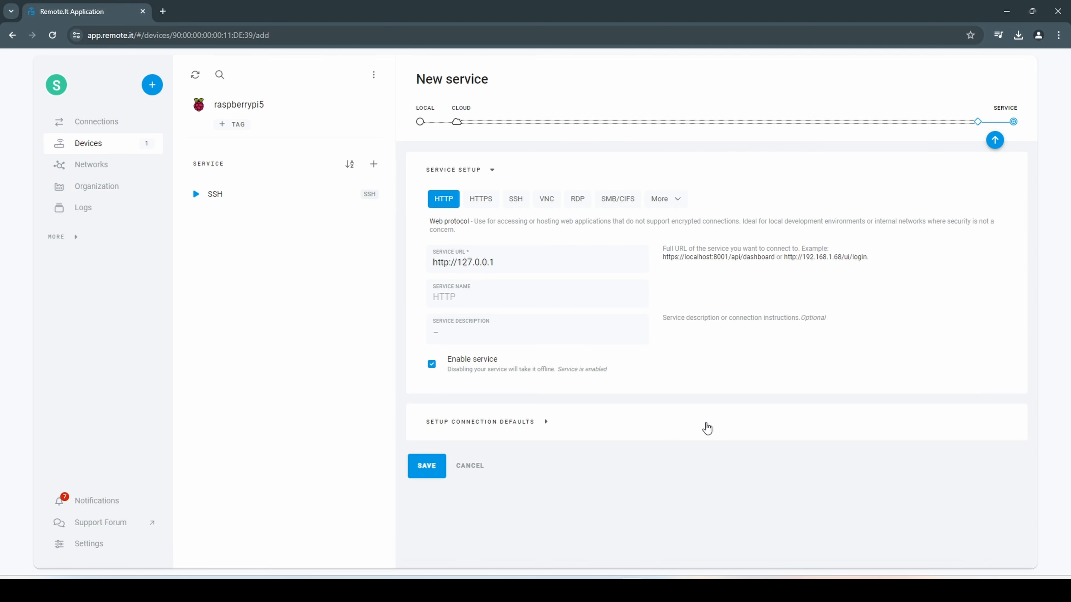
left_click(581, 203)
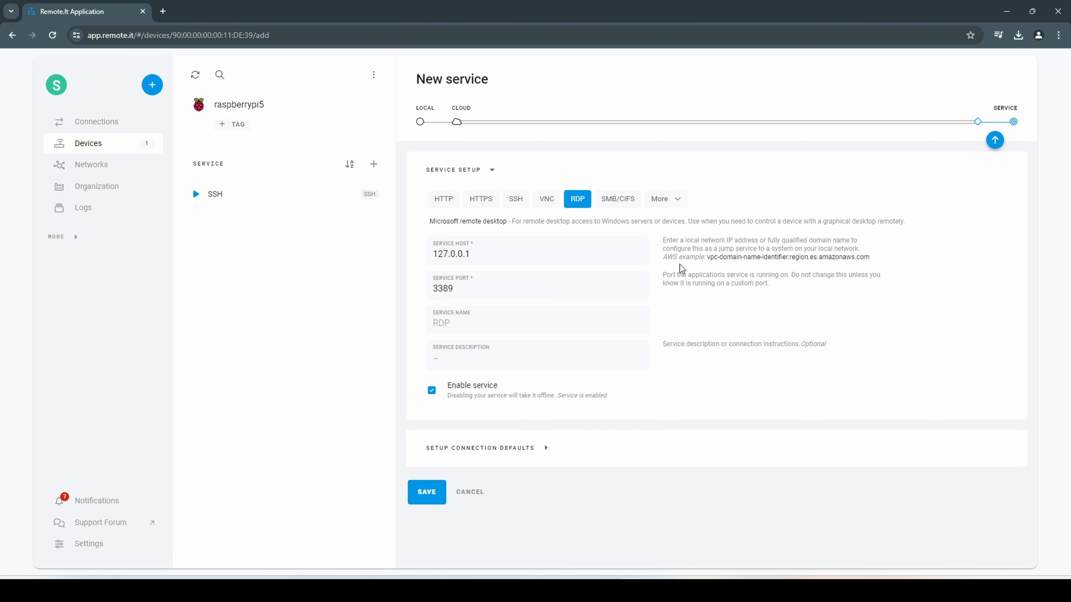
left_click(426, 494)
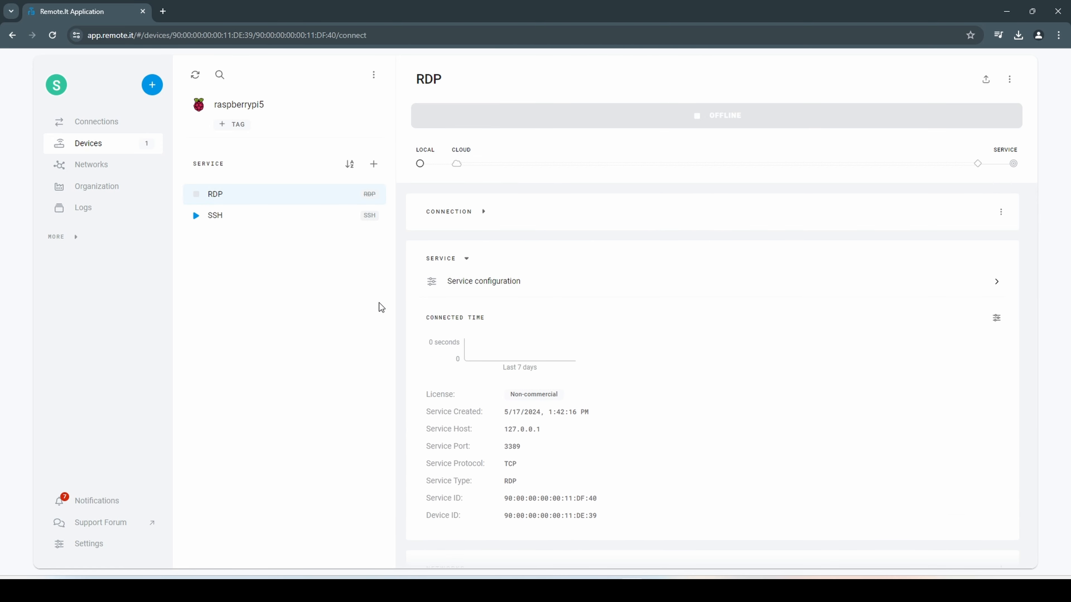
Step: Connect the RDP service to get endpoint proxy16.rt3.io:34912, briefly checking the SSH service
left_click(223, 194)
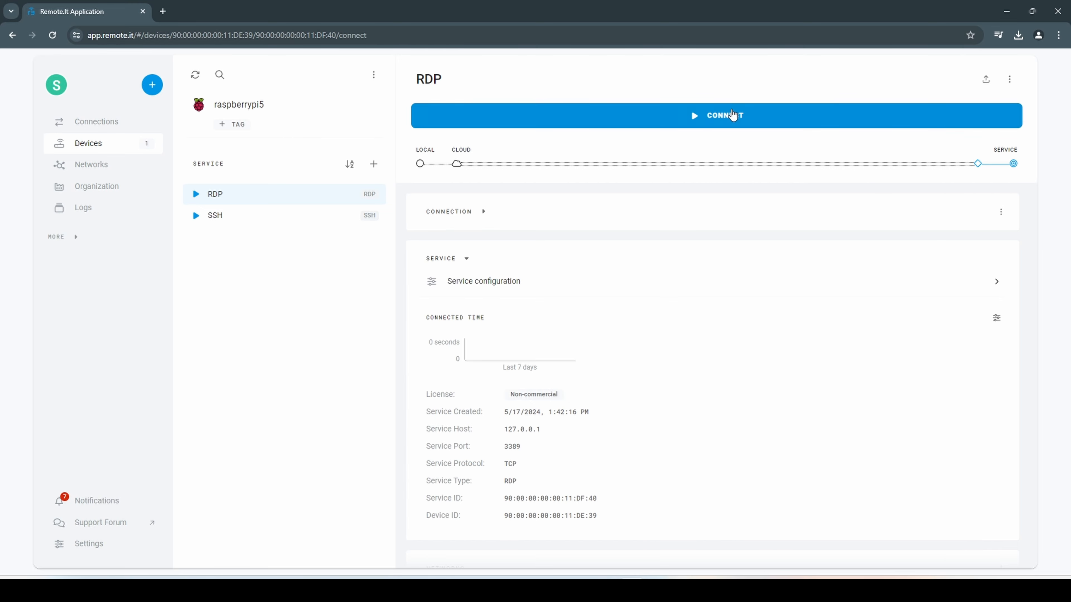
left_click(720, 120)
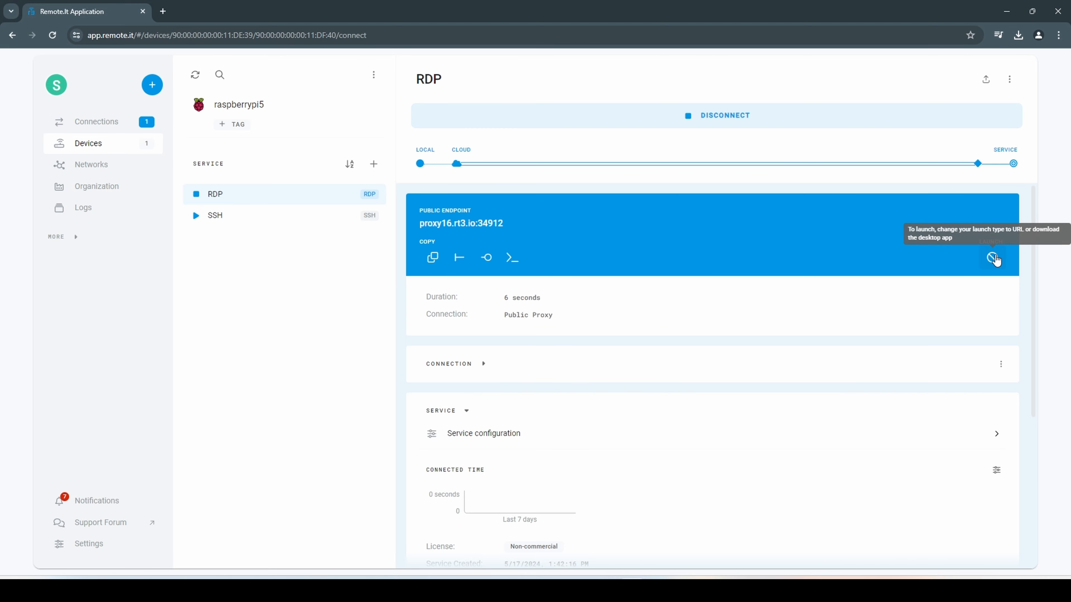
left_click(215, 221)
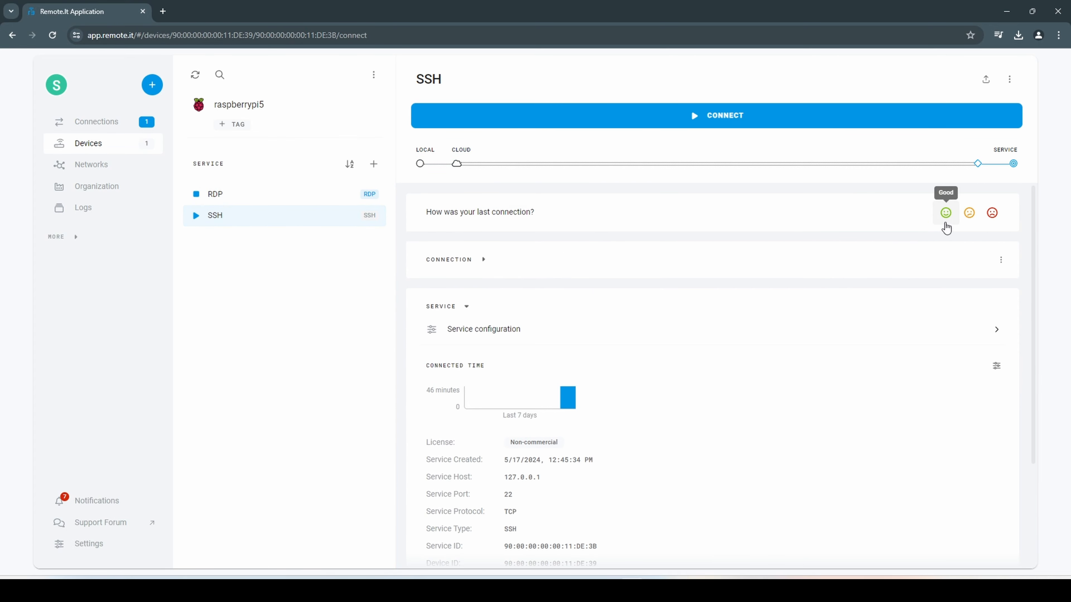
left_click(218, 200)
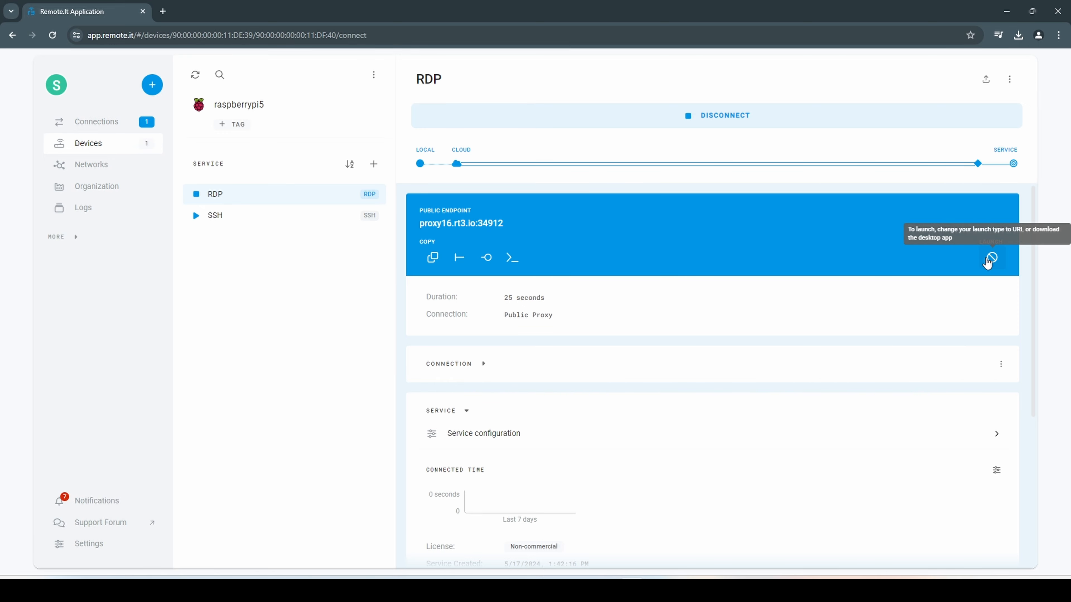
Step: Enter the Pi user's username in the Missing info dialog and copy the completed rdp:// command
left_click(515, 266)
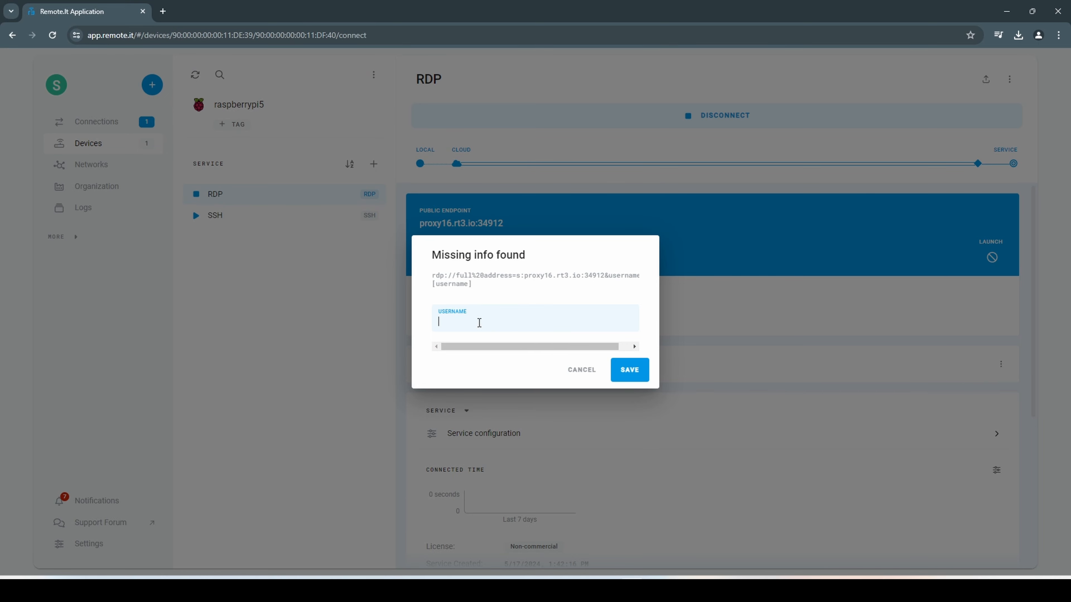
type("Pi")
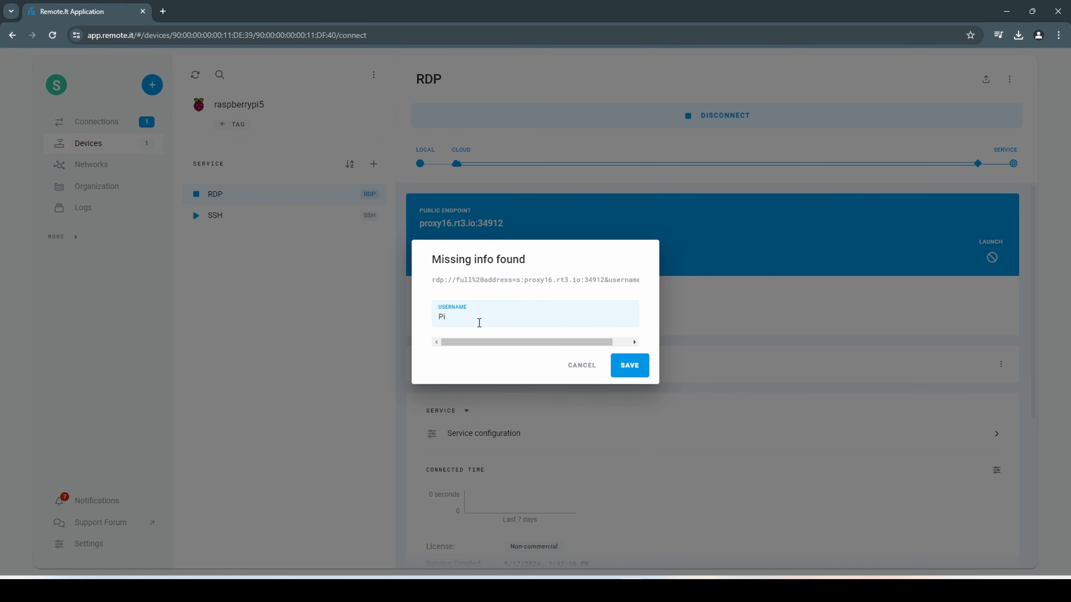
type("5")
left_click(633, 365)
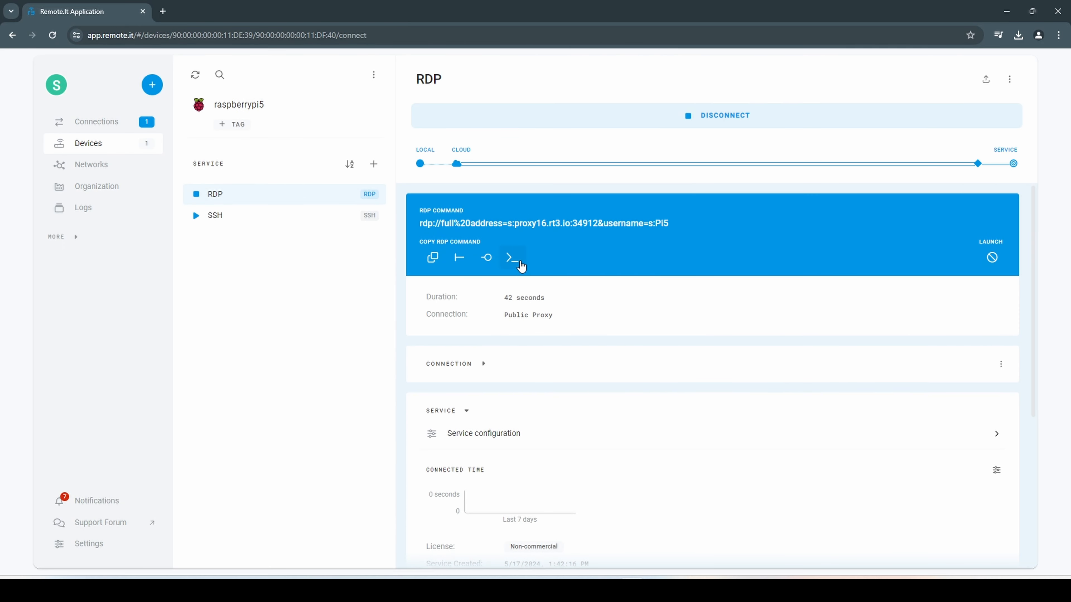
left_click(512, 258)
Step: Paste the RDP command into Notepad and copy its proxy16.rt3.io:34912 address
mouse_move(655, 590)
left_click(700, 555)
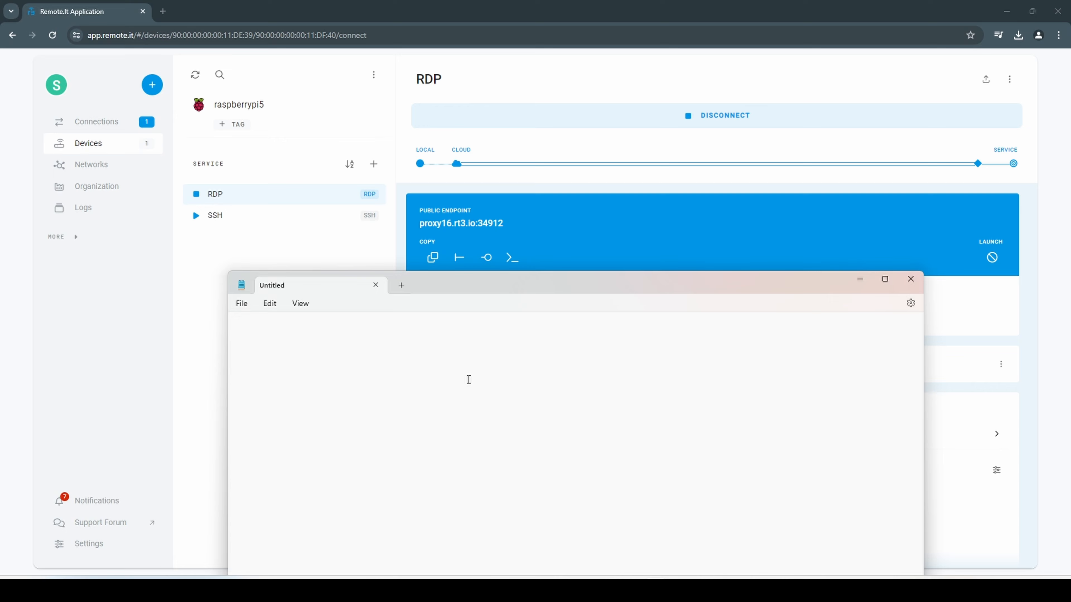
key("ctrl+v")
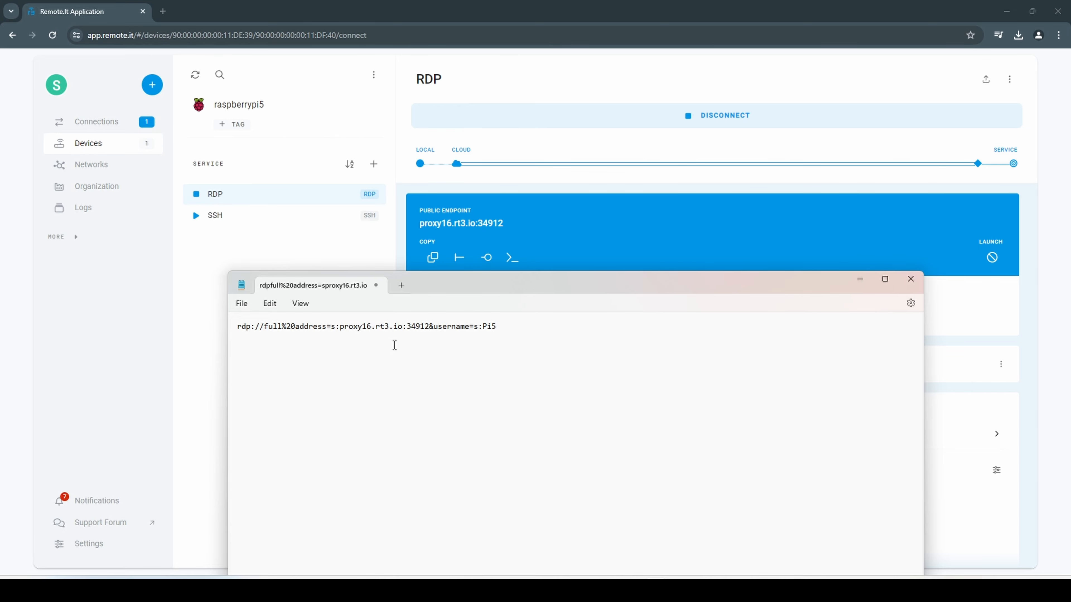
left_click_drag(341, 330, 430, 333)
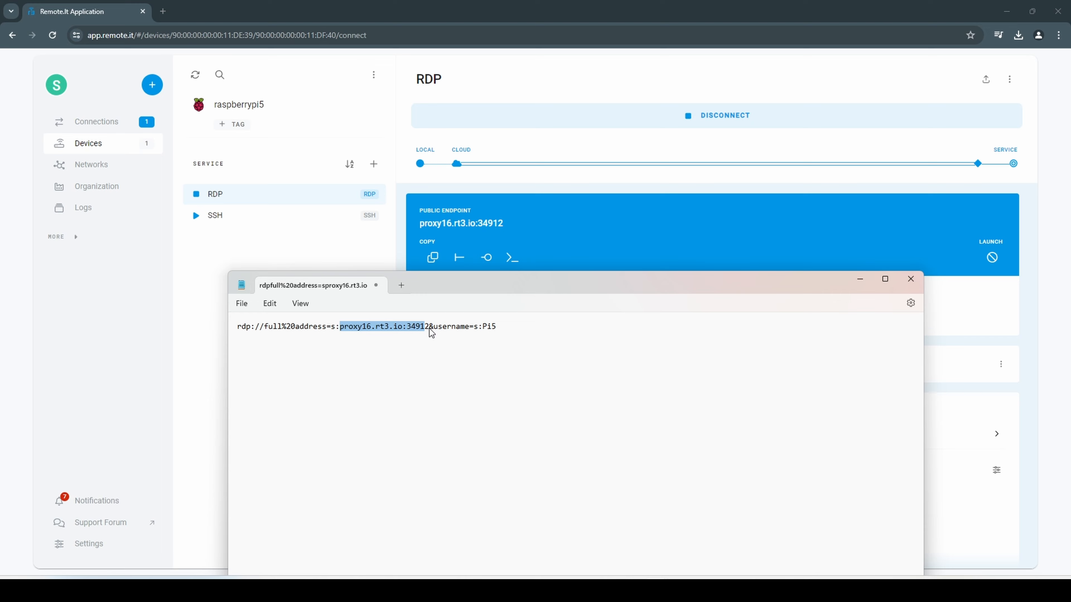
right_click(416, 328)
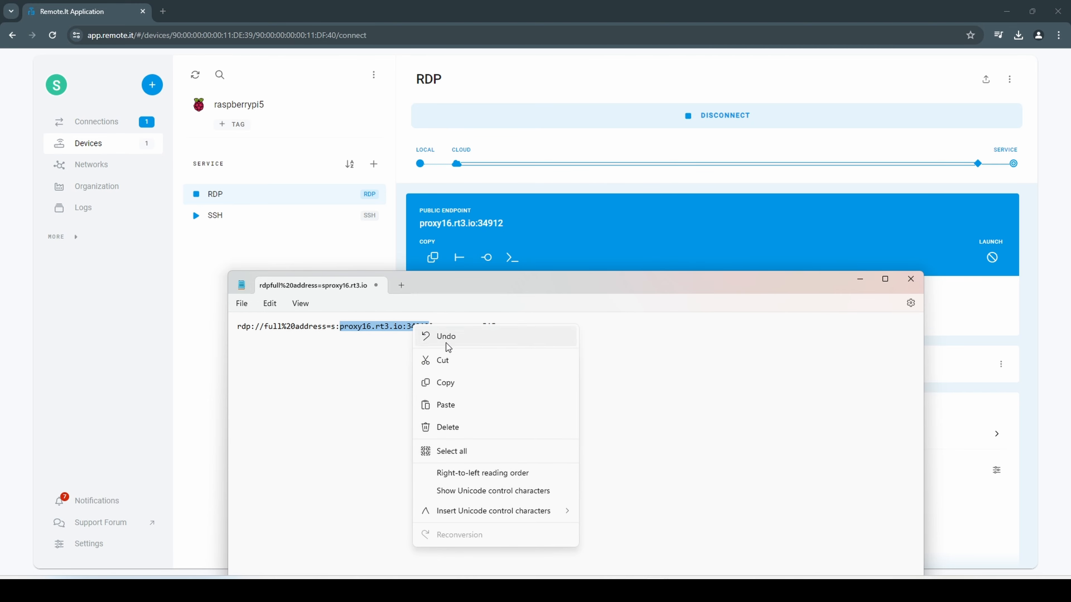
left_click(456, 384)
Step: Put proxy16.rt3.io:34912 on its own line below and copy that line
left_click(536, 336)
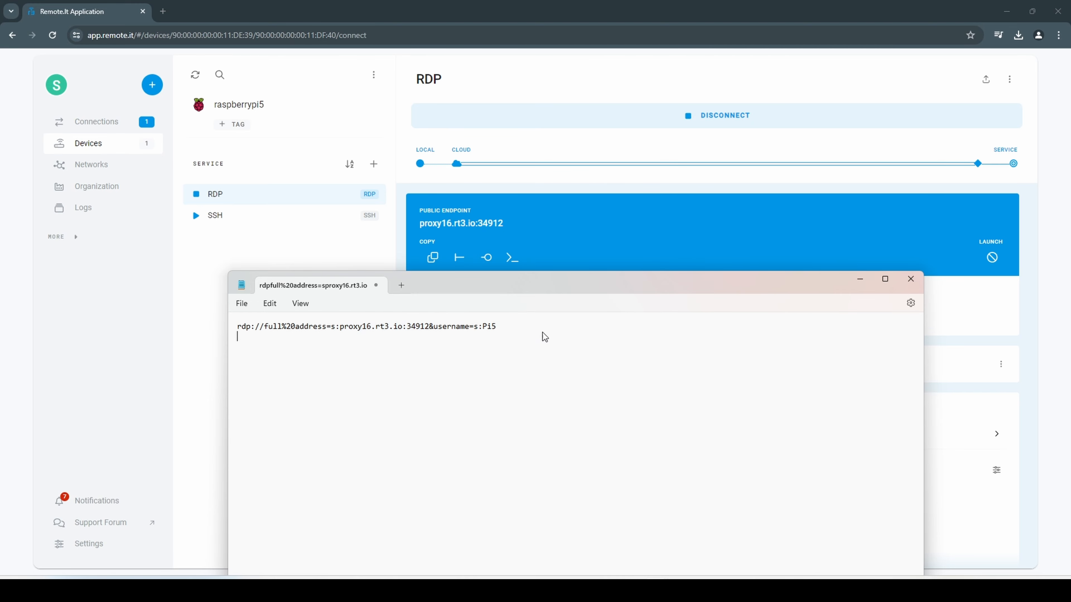
key("Return")
key("ctrl+v")
left_click_drag(342, 349, 254, 349)
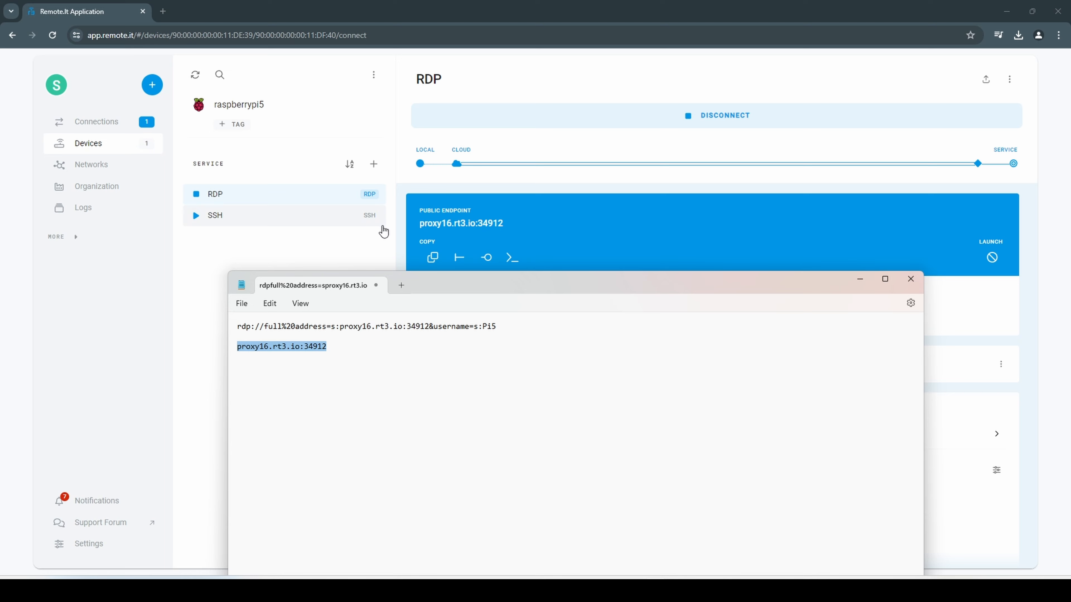
left_click(335, 356)
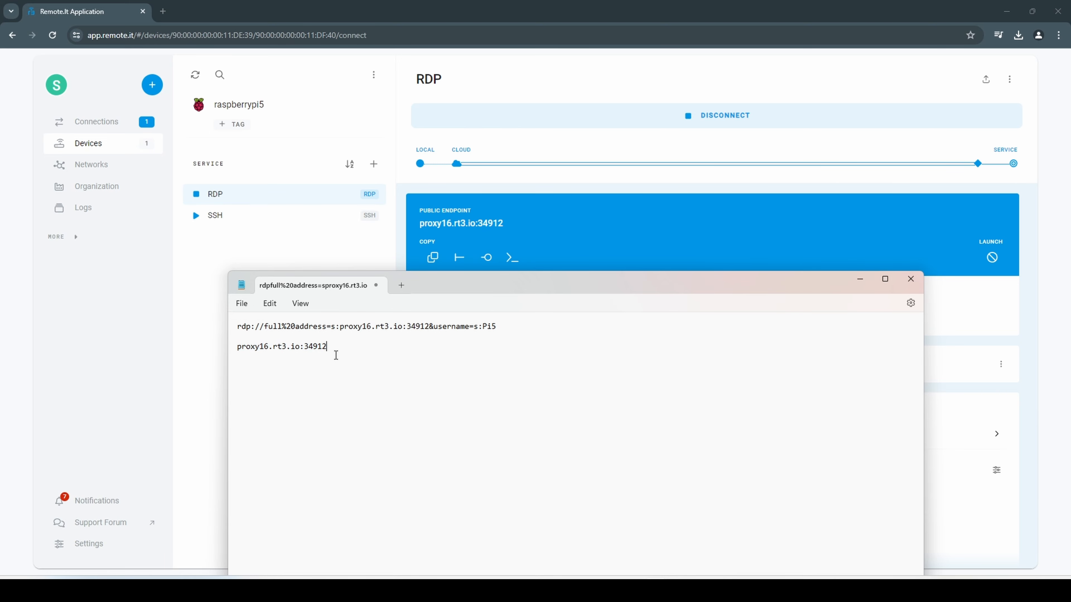
left_click_drag(335, 356, 227, 357)
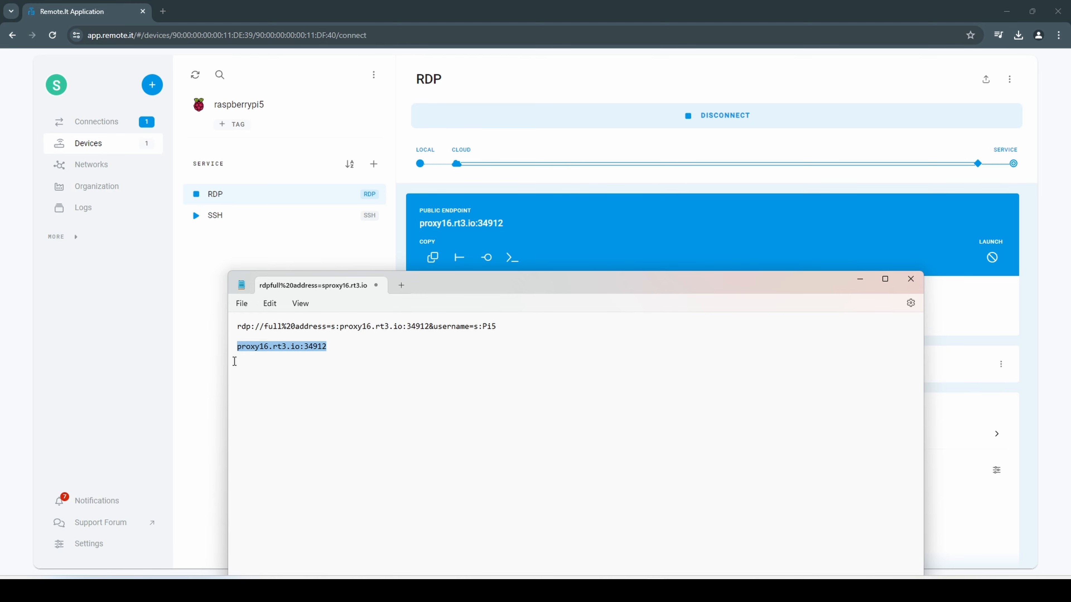
right_click(275, 352)
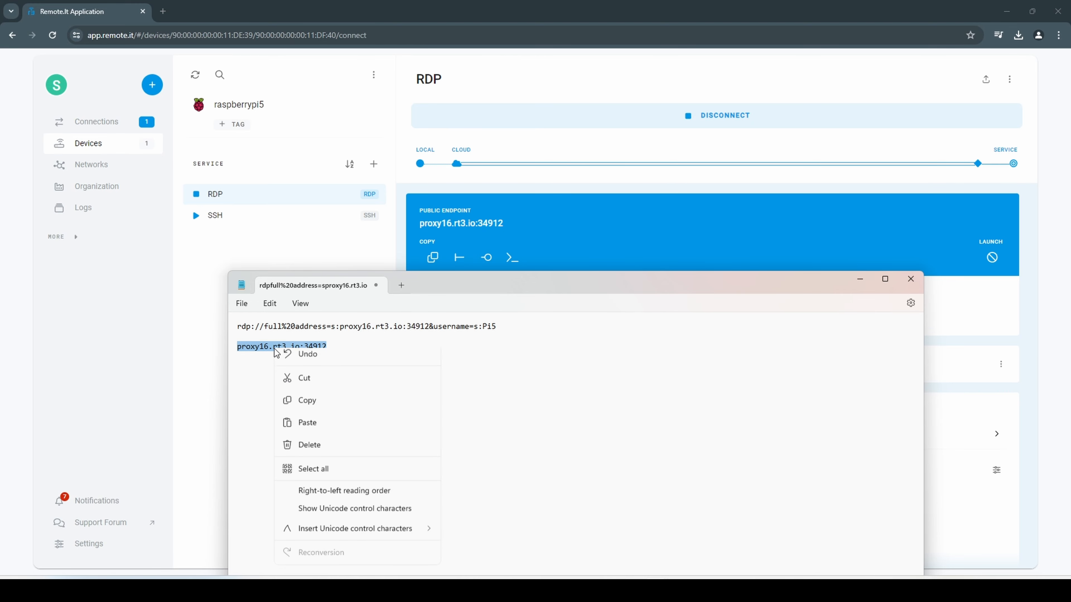
left_click(306, 407)
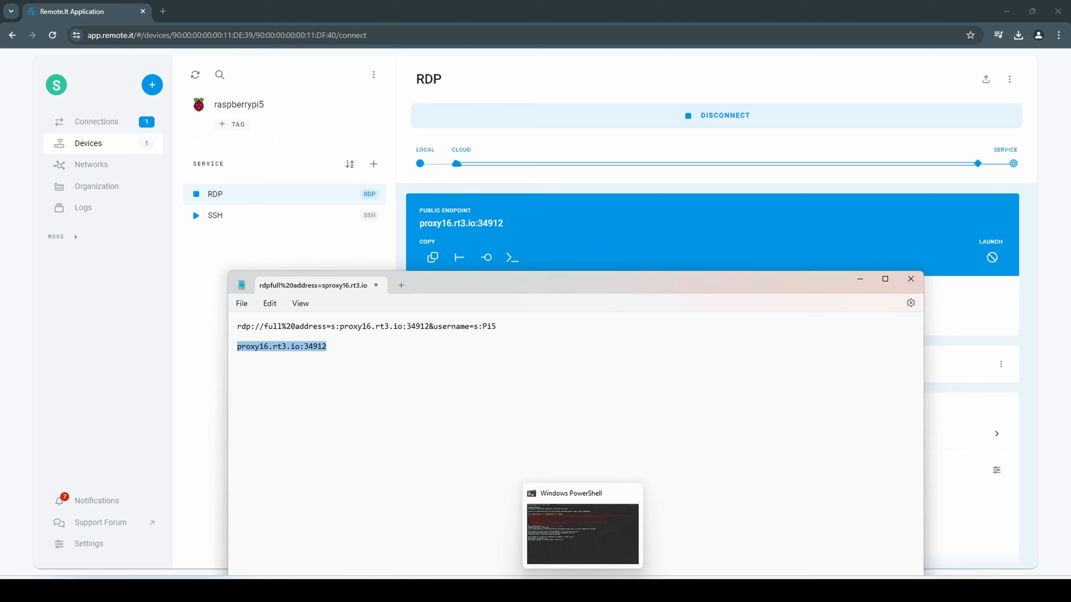
Step: Open Remote Desktop Connection via search and connect to proxy16.rt3.io:34912
key("super")
type("rdp")
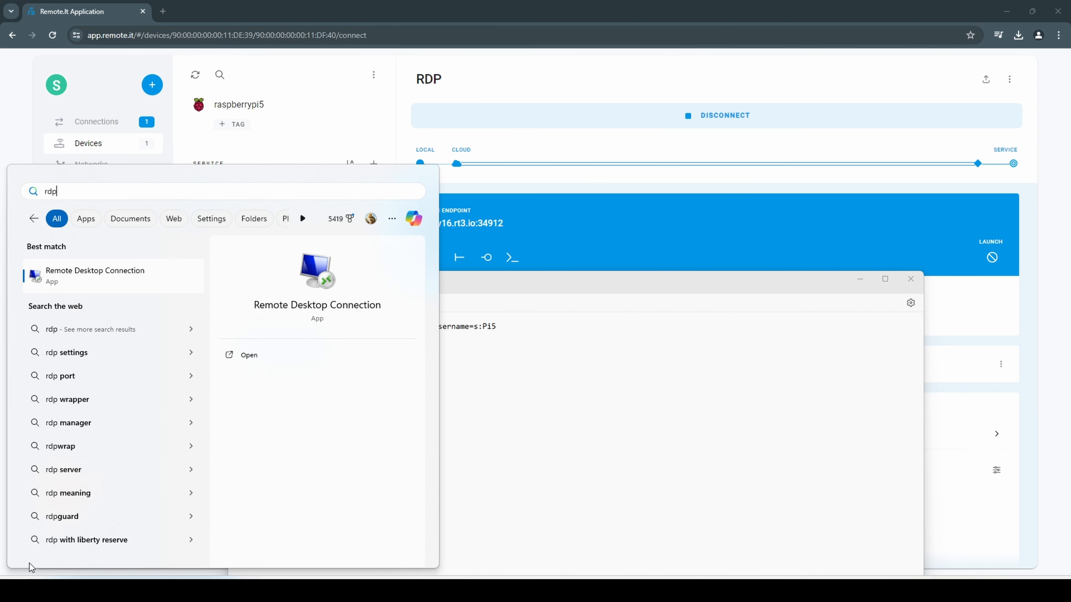
key("Escape")
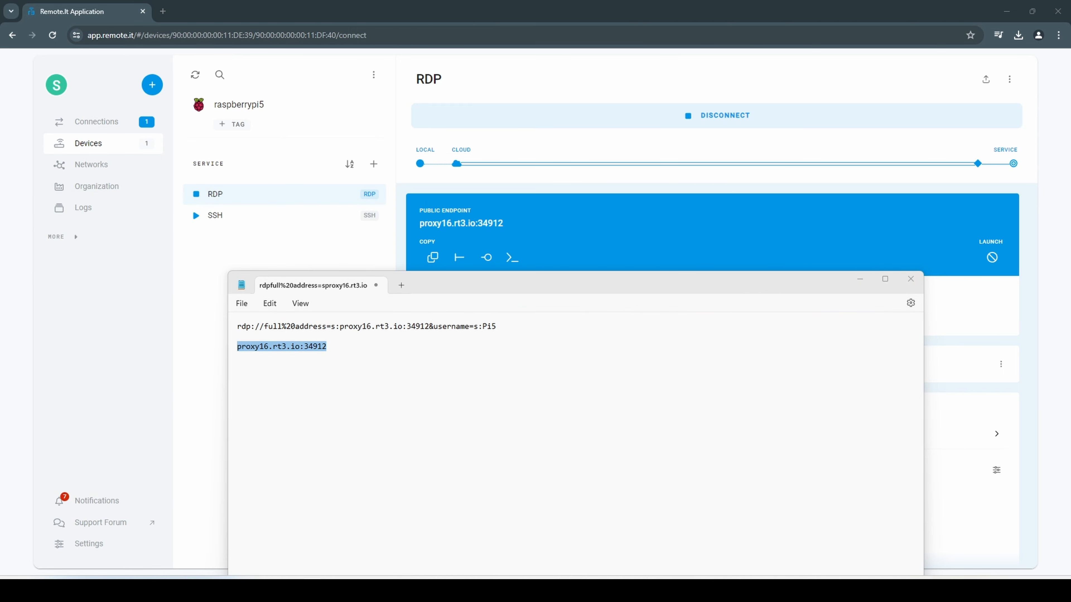
left_click_drag(1, 132, 550, 178)
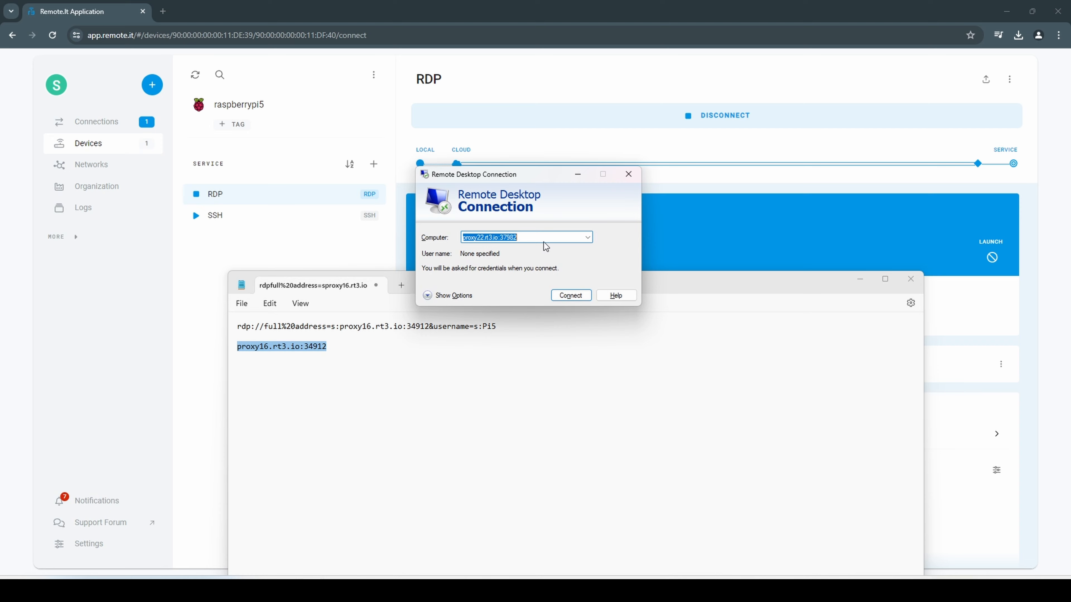
key("ctrl+v")
left_click(571, 295)
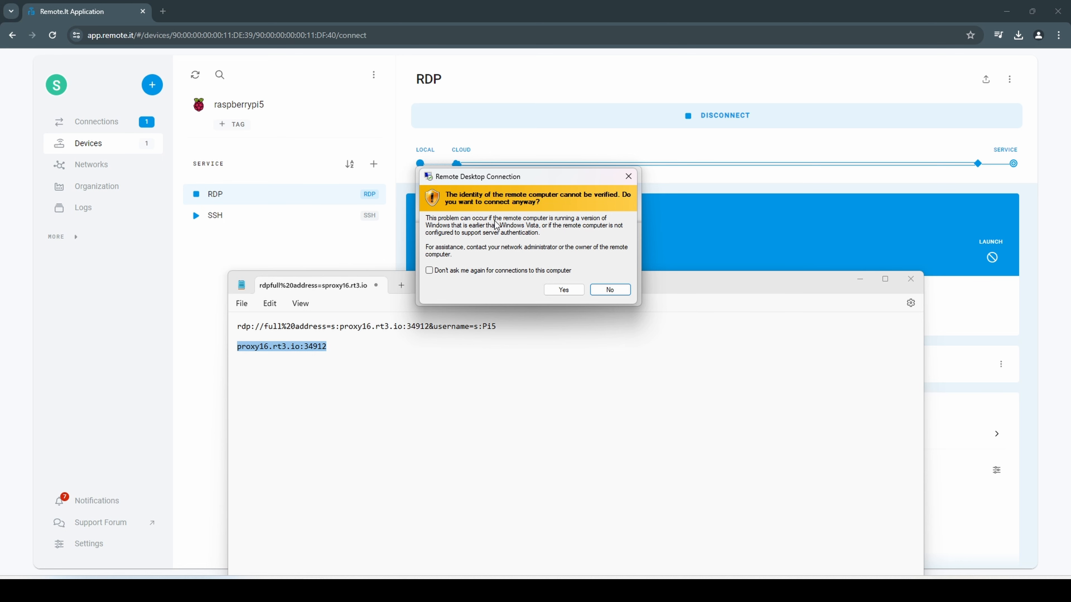
Step: Accept the identity warning and log in to raspberrypi5 at the xrdp prompt with the Pi user's credentials
left_click(562, 291)
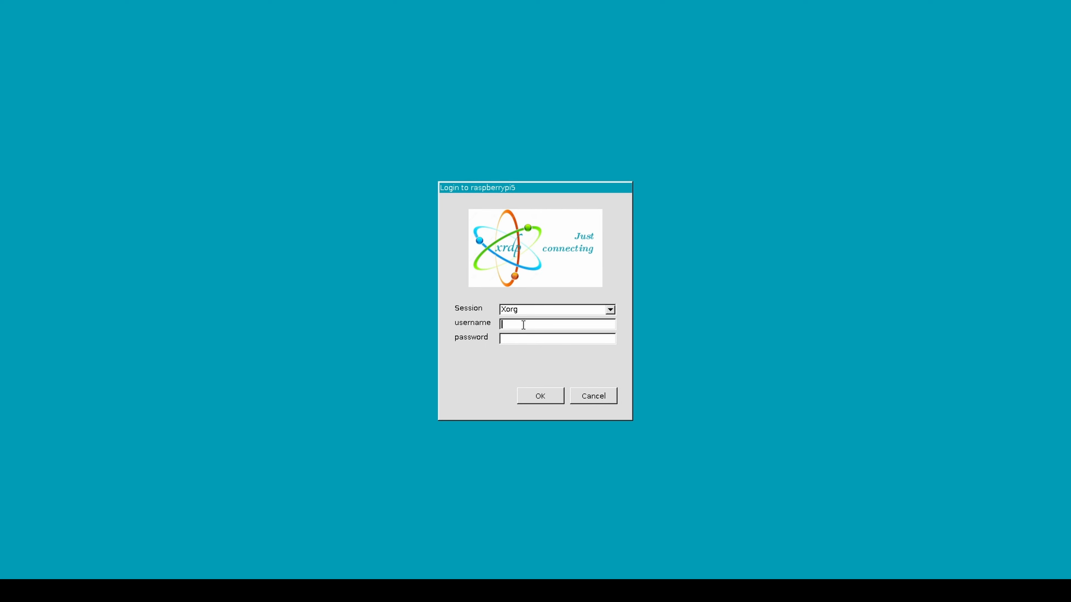
type("s")
key("BackSpace")
type("Pi")
type("5")
type("*********")
left_click(537, 395)
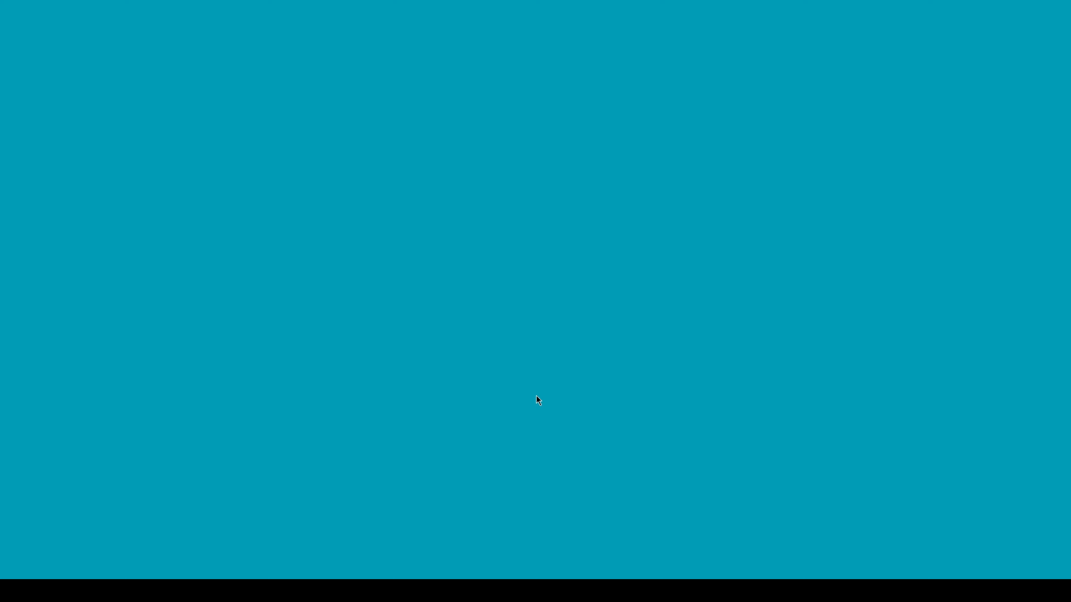